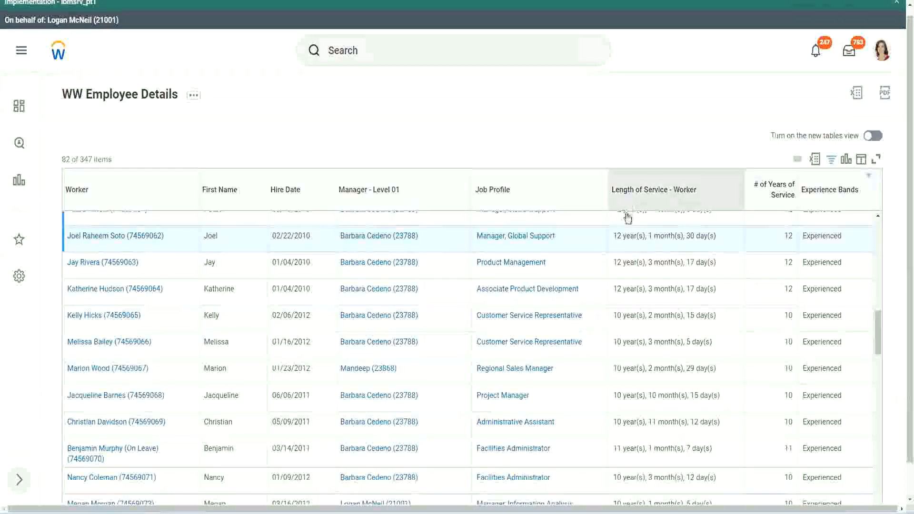
# Compare Length of Service with # of Years of Service in the Manager, Global Support and Administrative Assistant rows
pyautogui.moveTo(616, 238); pyautogui.dragTo(612, 239)
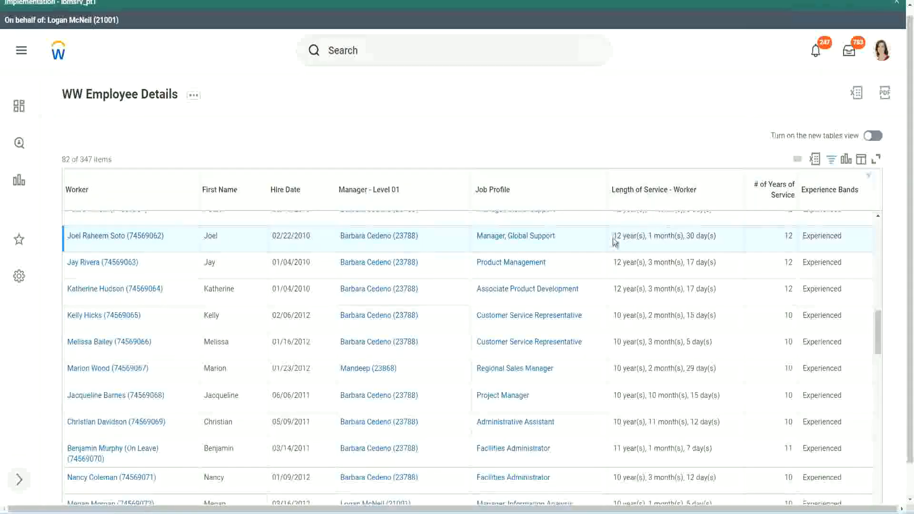
pyautogui.click(647, 236)
pyautogui.moveTo(613, 236); pyautogui.dragTo(700, 236)
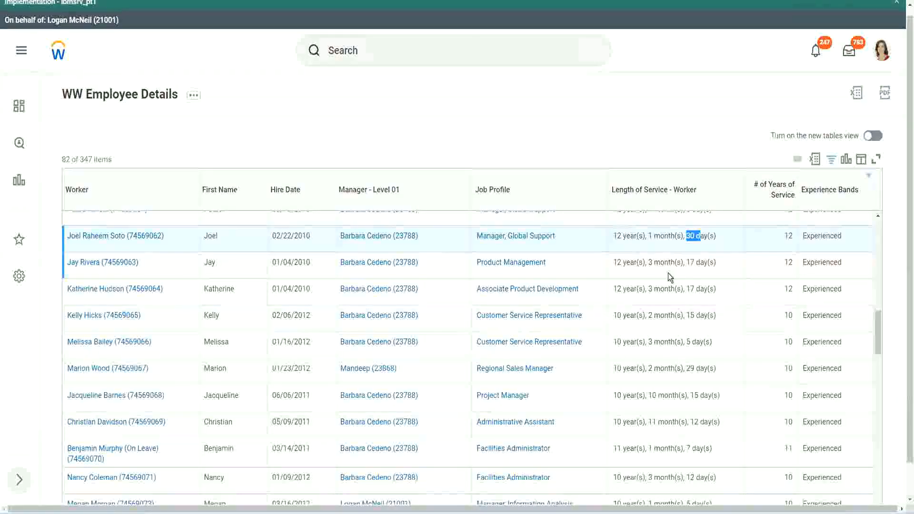
pyautogui.doubleClick(790, 235)
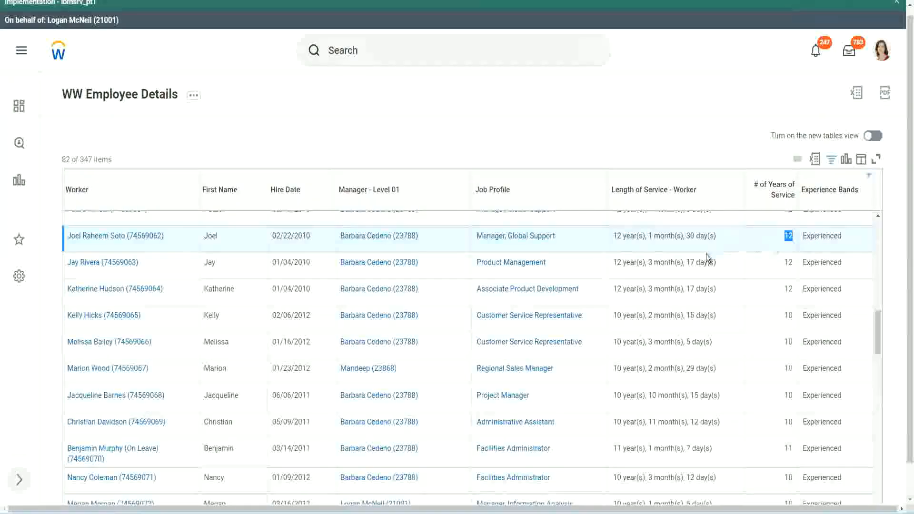
pyautogui.click(626, 422)
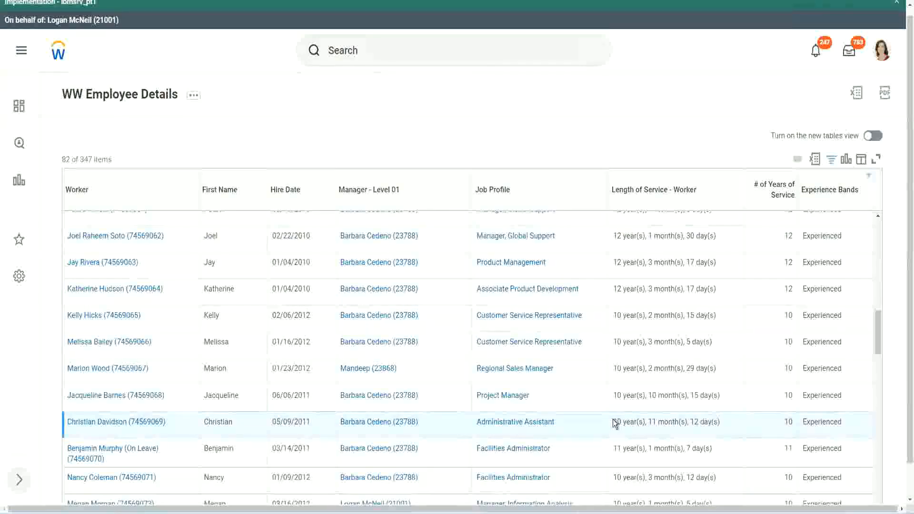
pyautogui.doubleClick(653, 422)
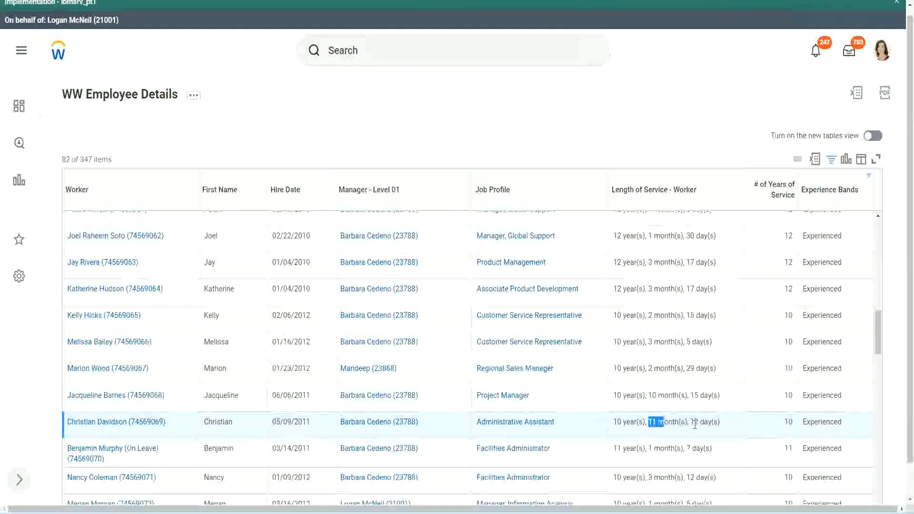
pyautogui.doubleClick(694, 421)
pyautogui.click(709, 421)
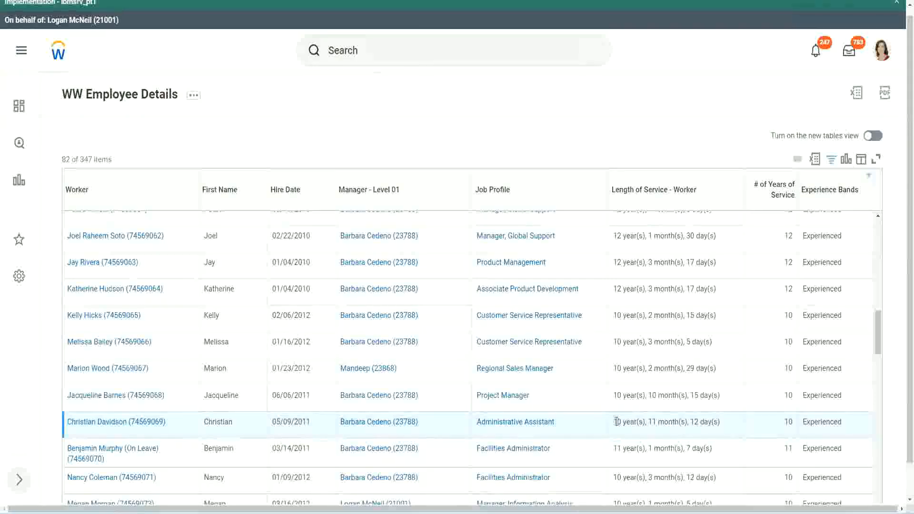
pyautogui.doubleClick(788, 421)
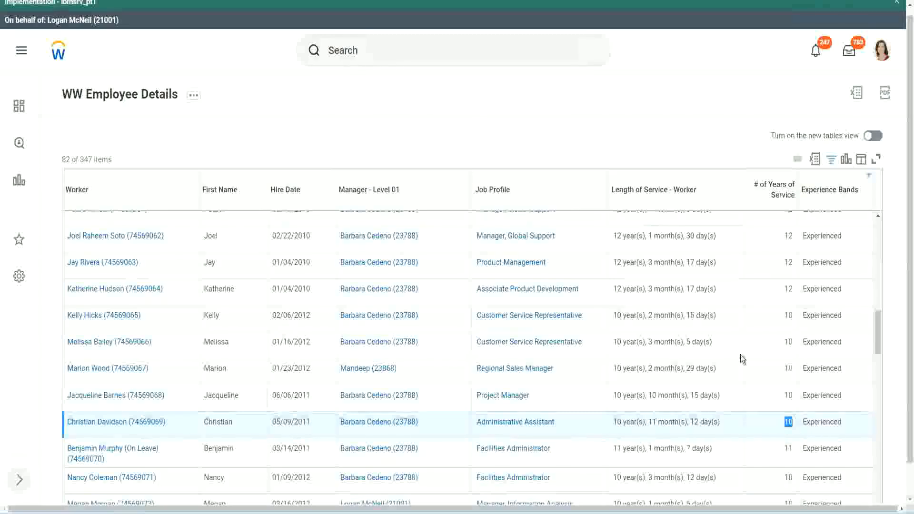
pyautogui.click(785, 292)
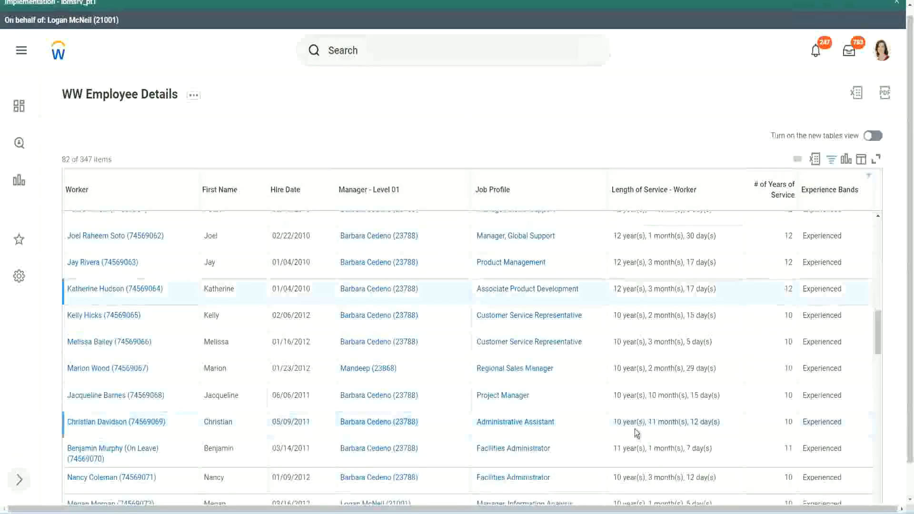
pyautogui.doubleClick(617, 421)
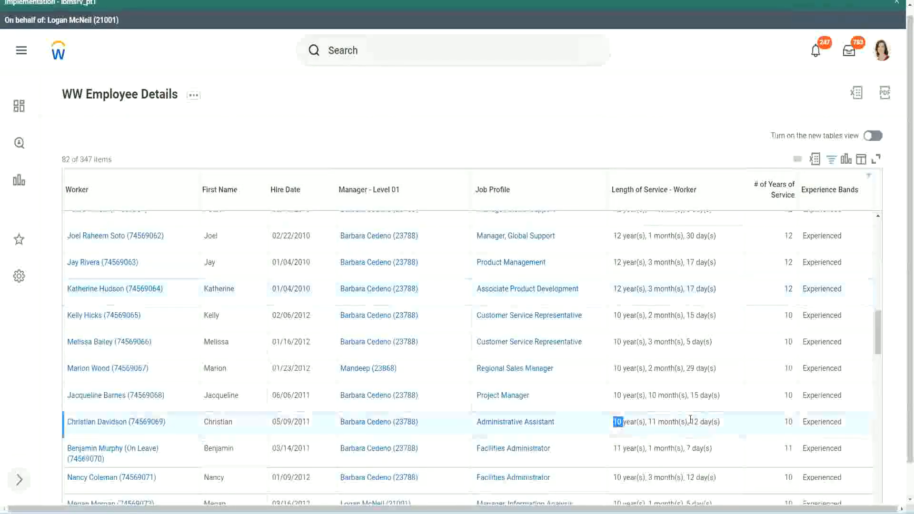
pyautogui.click(690, 418)
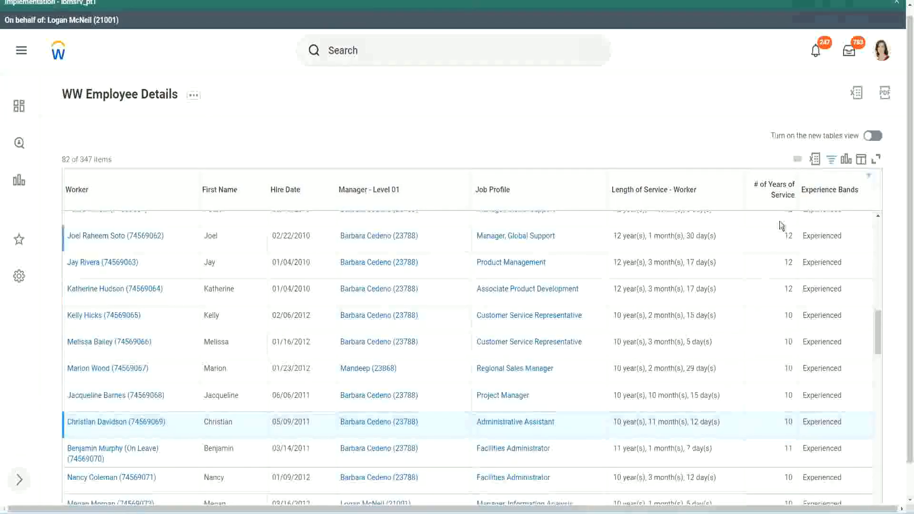
# Recheck the years of service in both compared rows, and examine the length of service in the Project Manager row
pyautogui.doubleClick(789, 236)
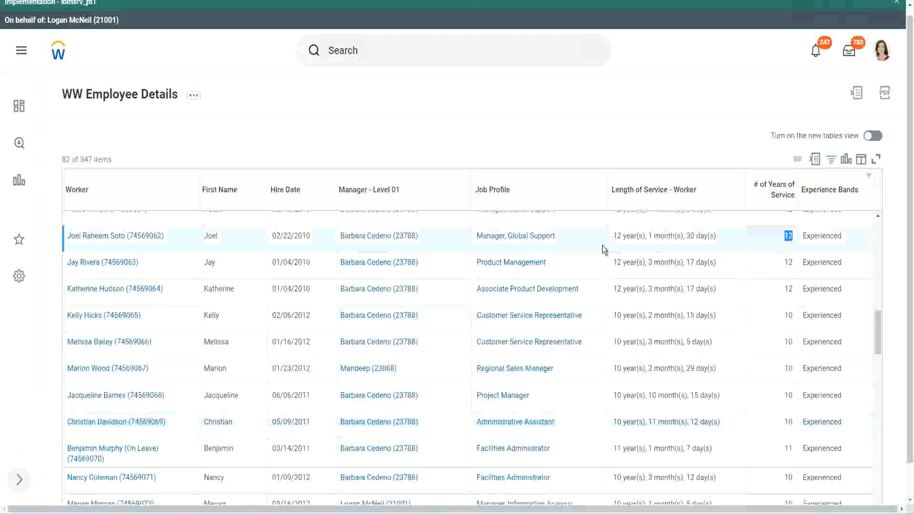
pyautogui.moveTo(613, 237); pyautogui.dragTo(729, 235)
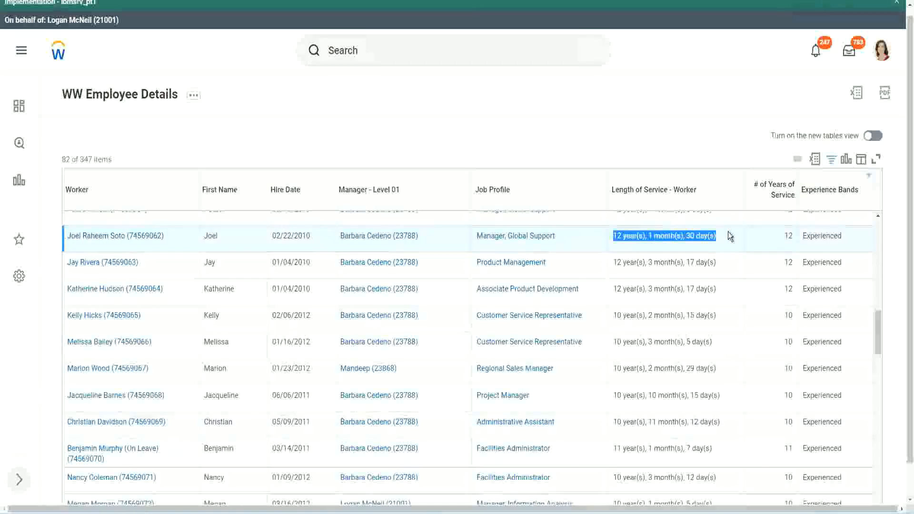
pyautogui.click(709, 421)
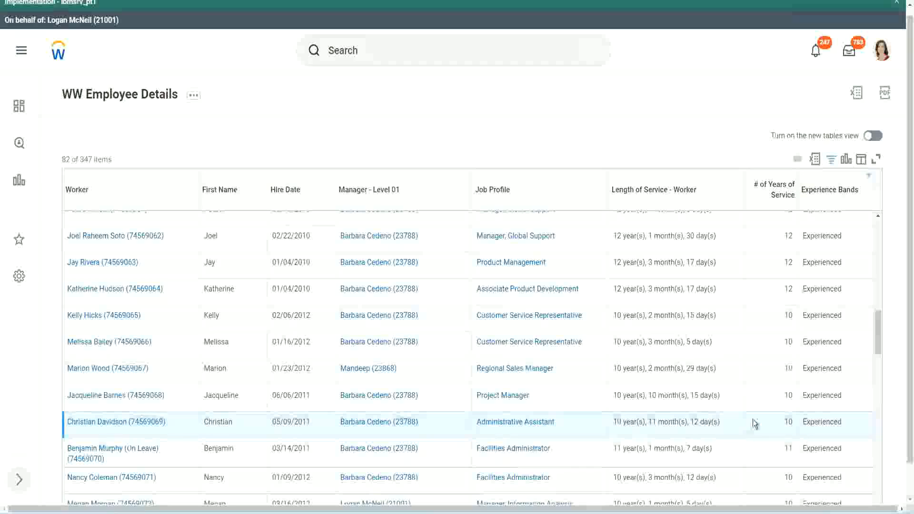
pyautogui.doubleClick(788, 422)
pyautogui.click(754, 424)
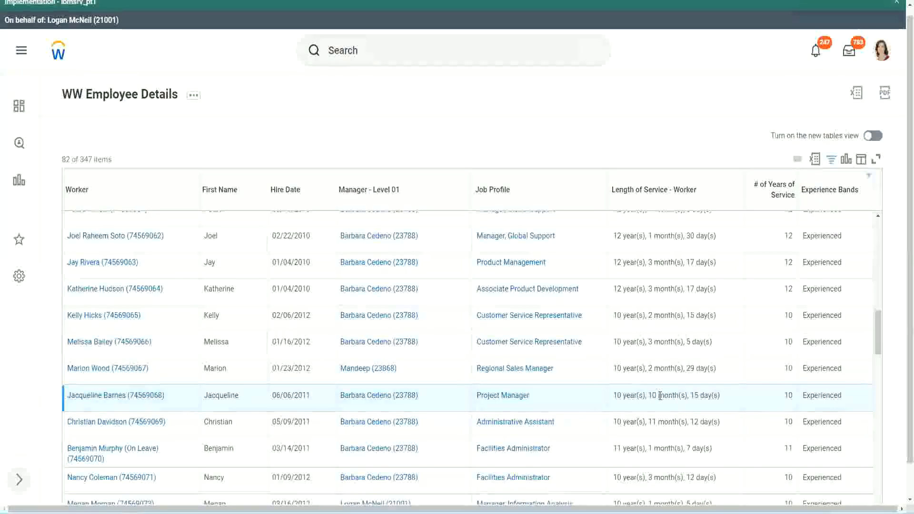
pyautogui.moveTo(660, 395); pyautogui.dragTo(648, 396)
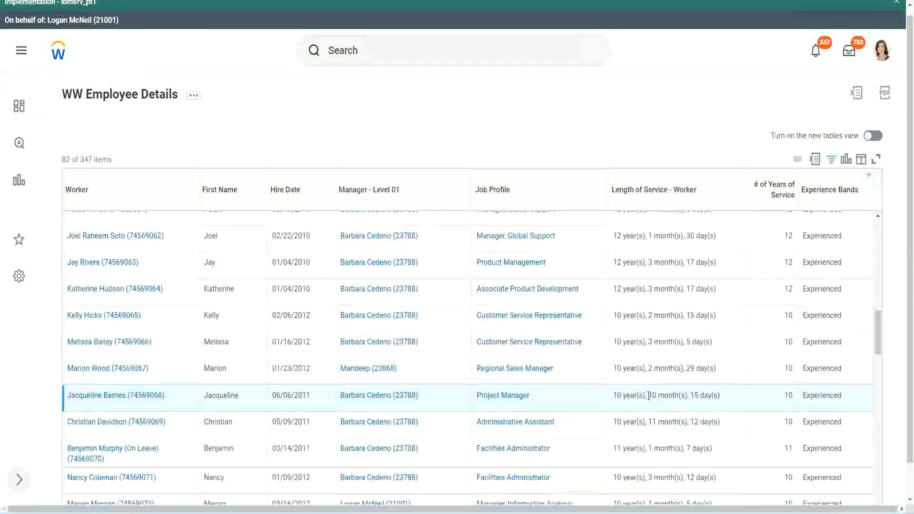
pyautogui.click(682, 395)
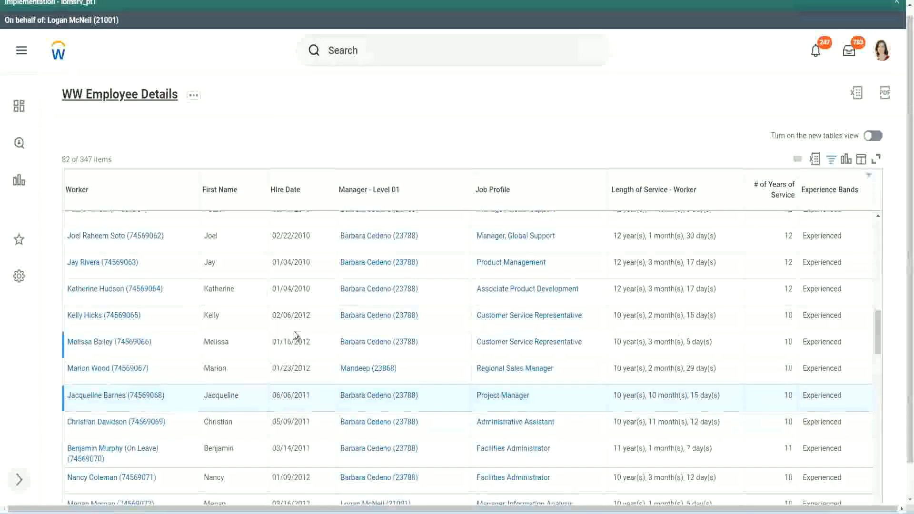
# Open the CF-WW-Eval Exp-Derive Experience Bands from Years of Service field from the report definition in a new tab and dismiss the environment banner
pyautogui.scroll(-4, 300, 331)
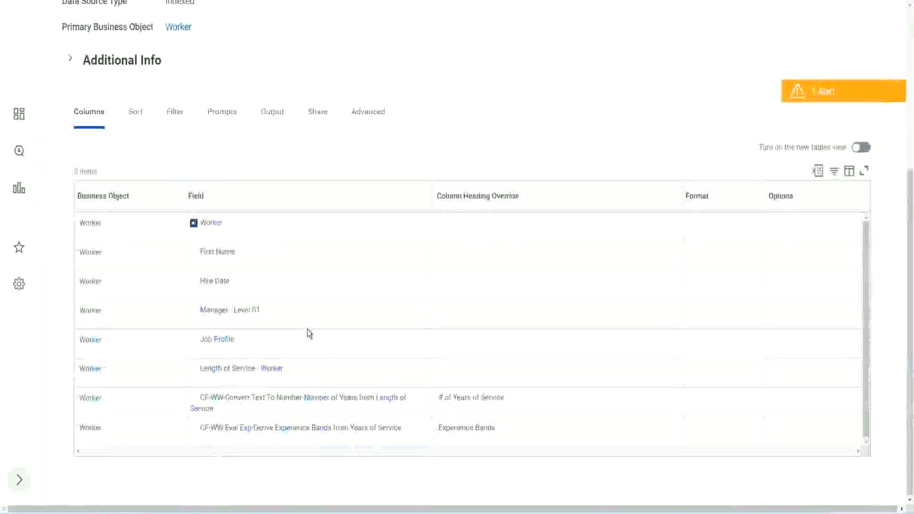
pyautogui.rightClick(249, 429)
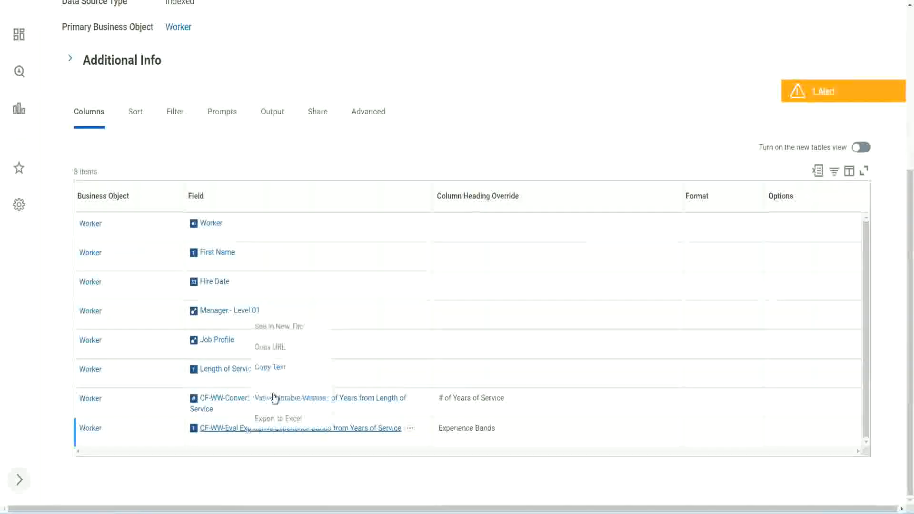
pyautogui.click(287, 326)
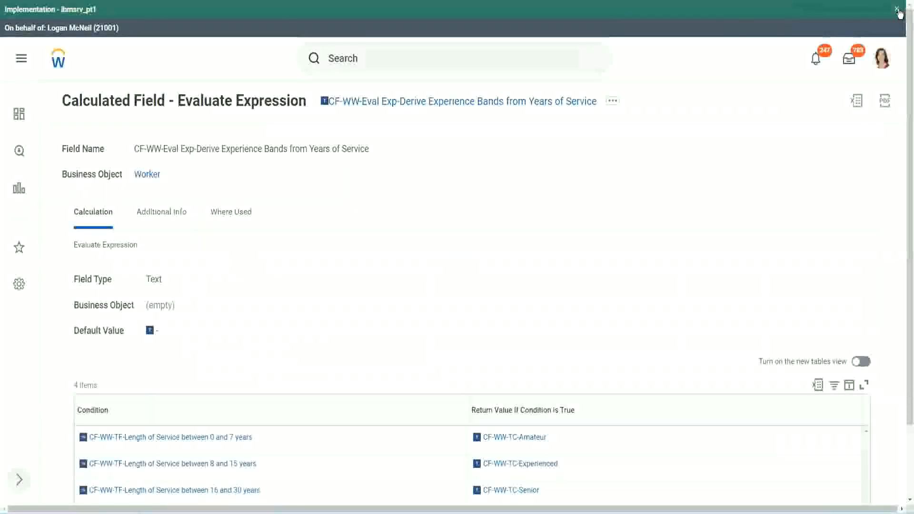
pyautogui.click(897, 10)
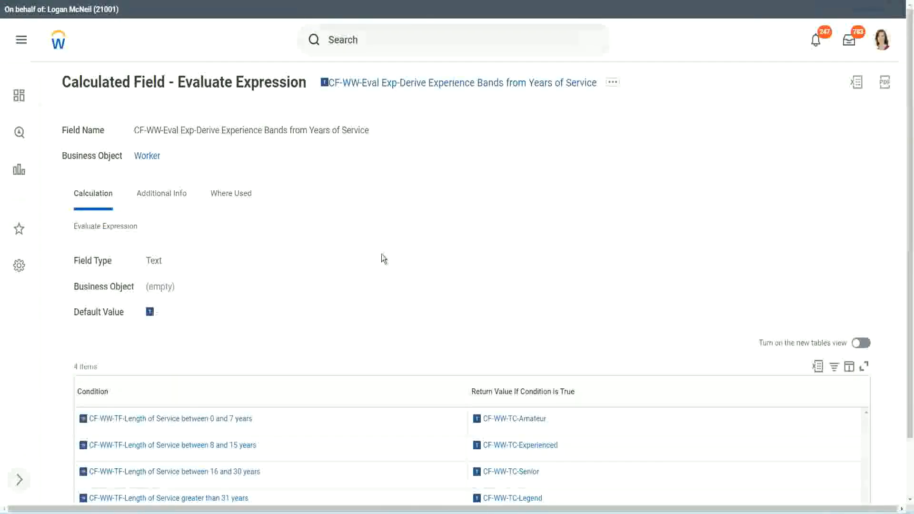
# Review the Evaluate Expression conditions and return values, and copy the calculated field's name as text
pyautogui.scroll(-1, 383, 259)
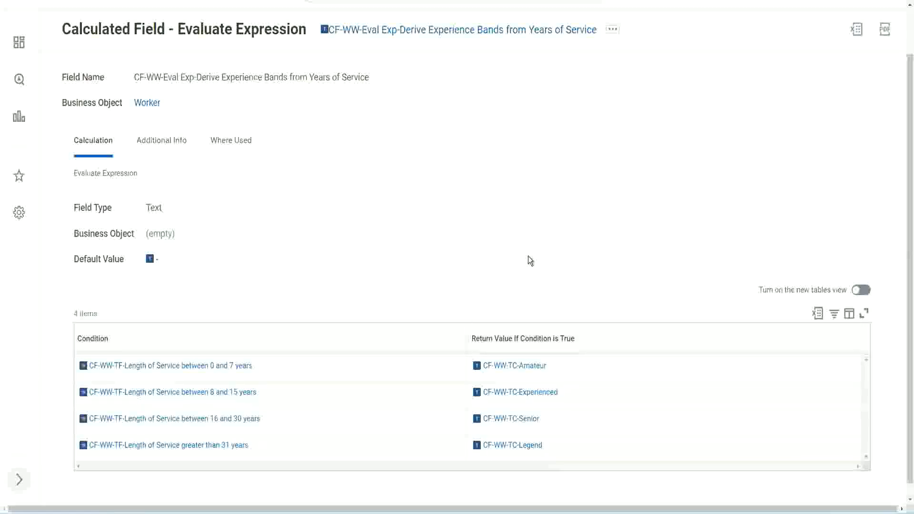
pyautogui.click(414, 336)
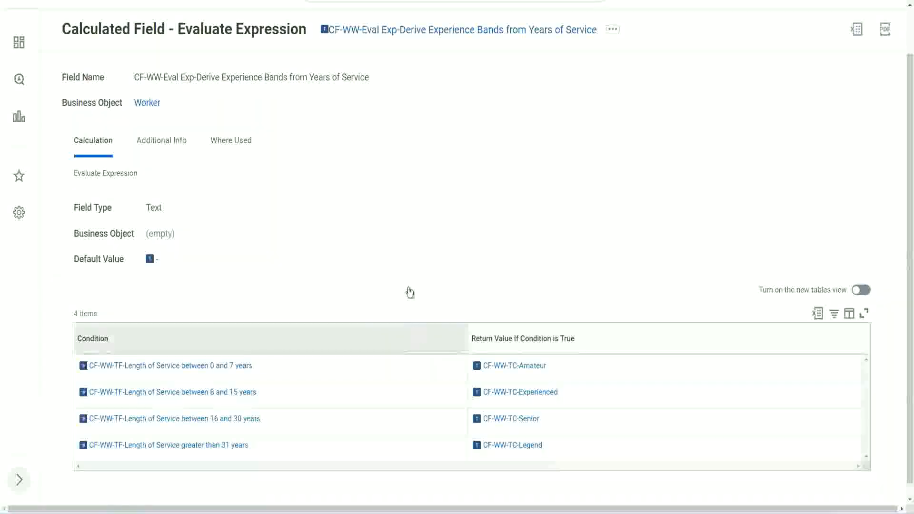
pyautogui.click(410, 223)
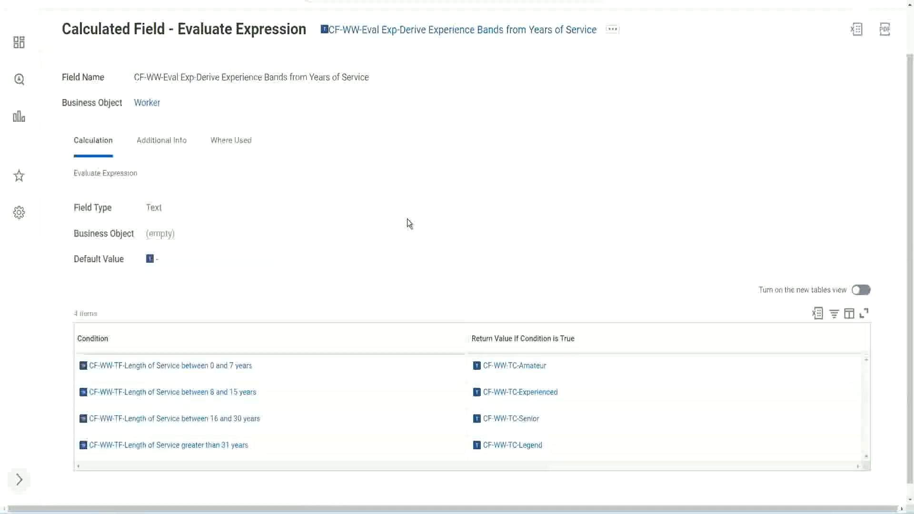
pyautogui.rightClick(403, 31)
pyautogui.click(415, 94)
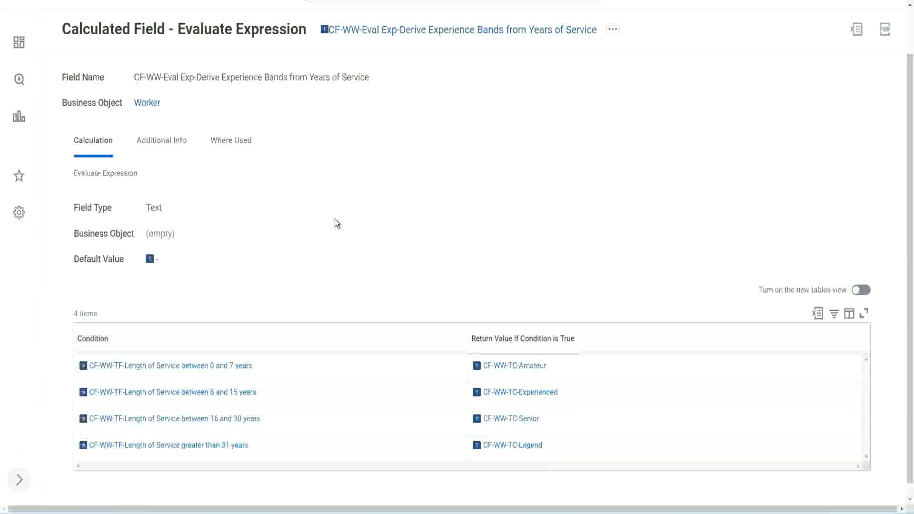
# Return to the WW Employee Details report definition, search for "create cal field" and open the Create Calculated Field task
pyautogui.scroll(1, 354, 190)
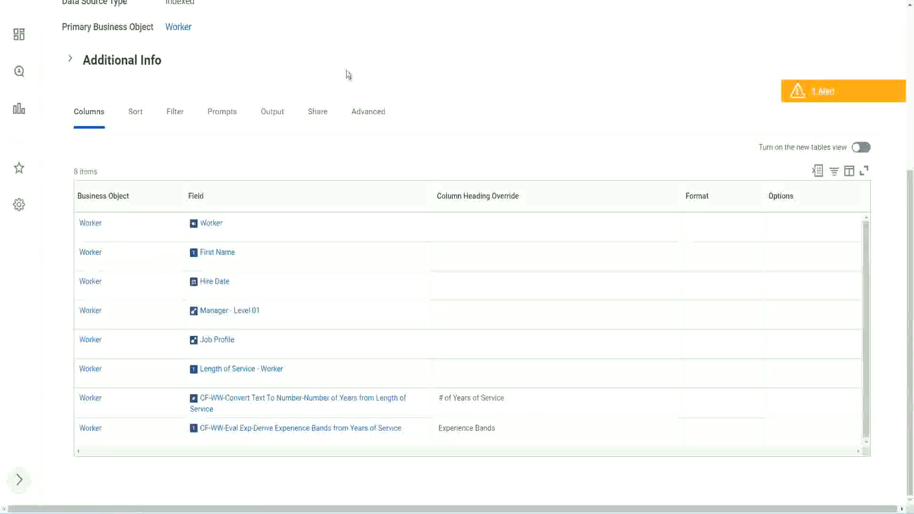
pyautogui.scroll(5, 347, 74)
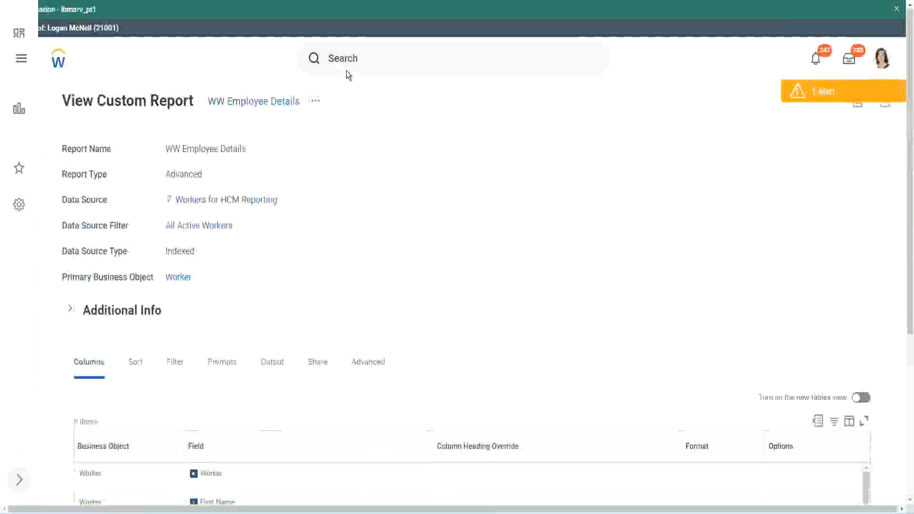
pyautogui.click(371, 57)
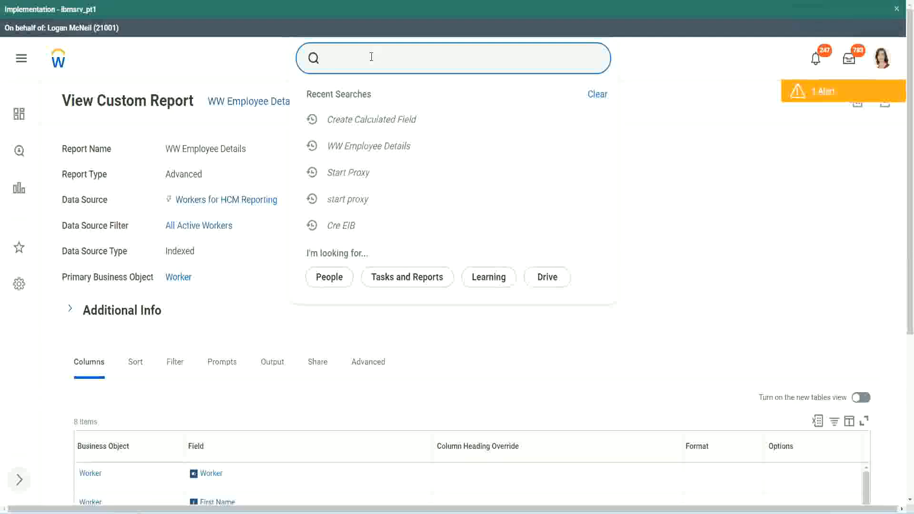
pyautogui.write('create cal field')
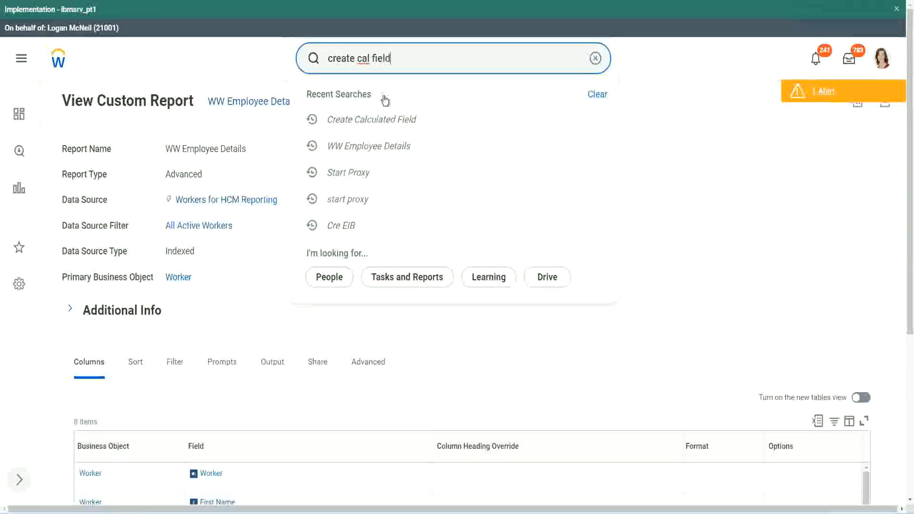
pyautogui.click(385, 99)
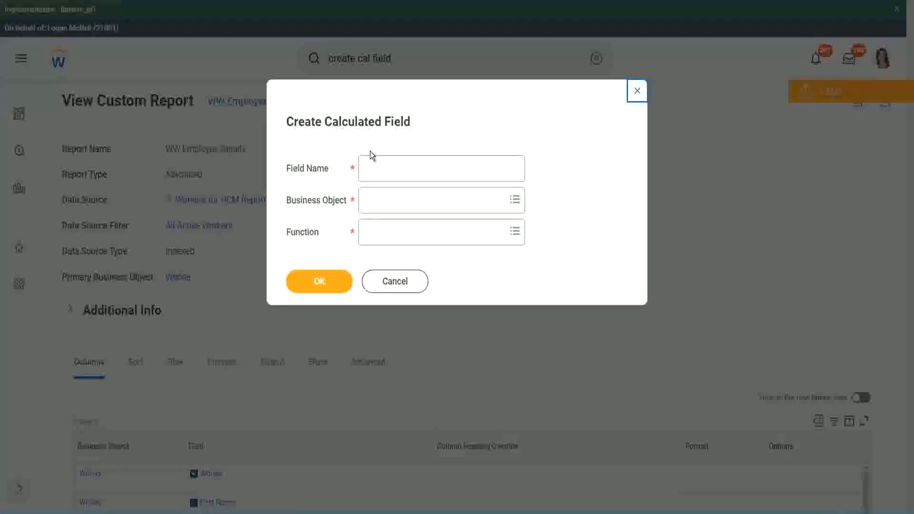
pyautogui.click(386, 170)
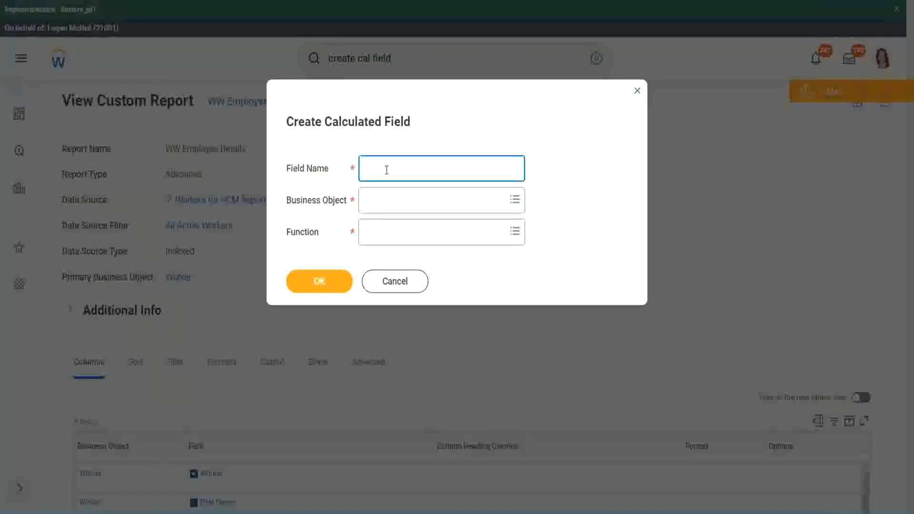
# Paste the copied field name and change it to CF-WW-Eval Exp Bands-Derive Experience Bands from Years of Service
pyautogui.hotkey('ctrl', 'v')
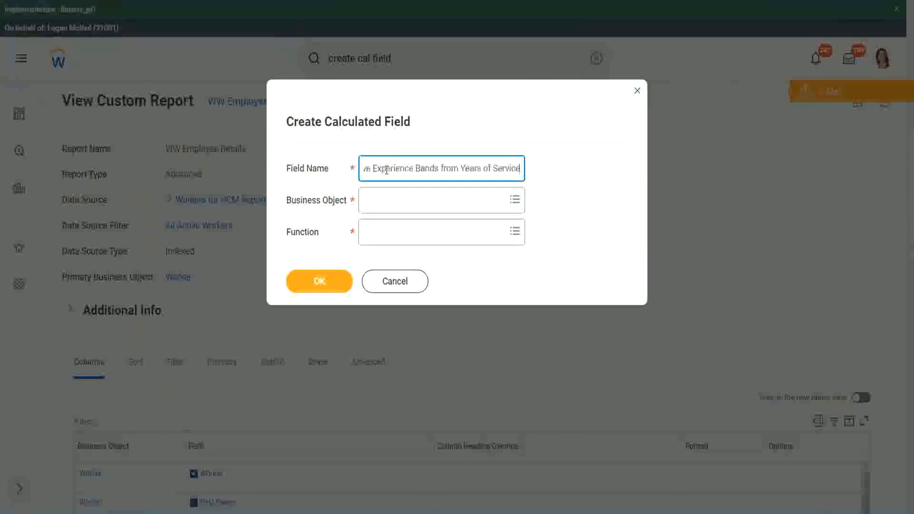
pyautogui.moveTo(415, 169); pyautogui.dragTo(334, 156)
pyautogui.click(413, 169)
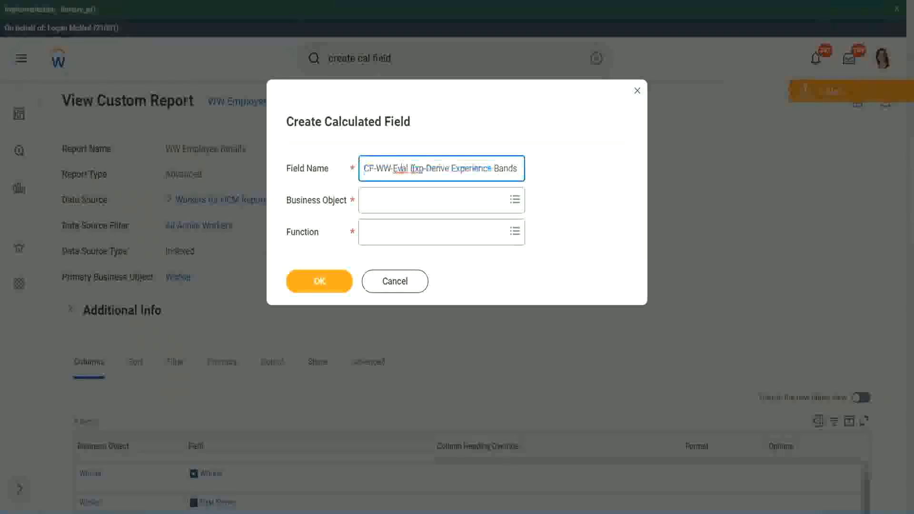
pyautogui.moveTo(412, 169); pyautogui.dragTo(425, 194)
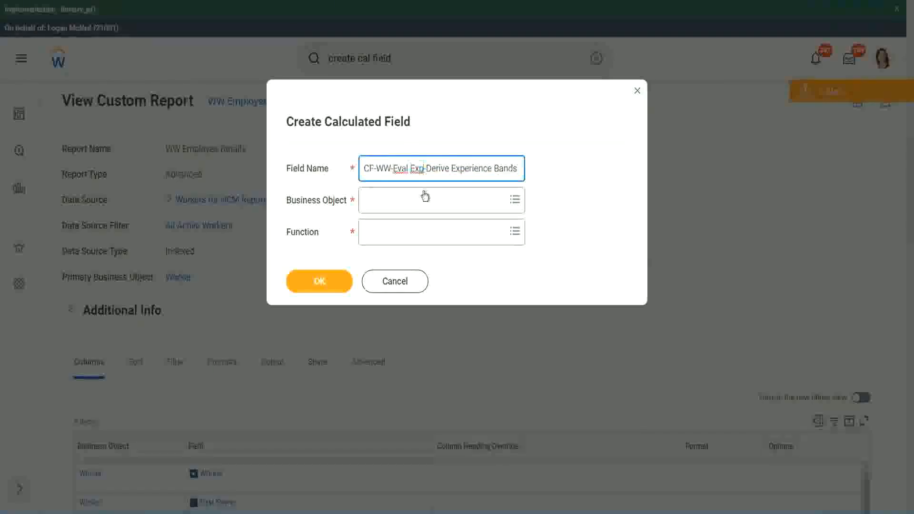
pyautogui.write('bands')
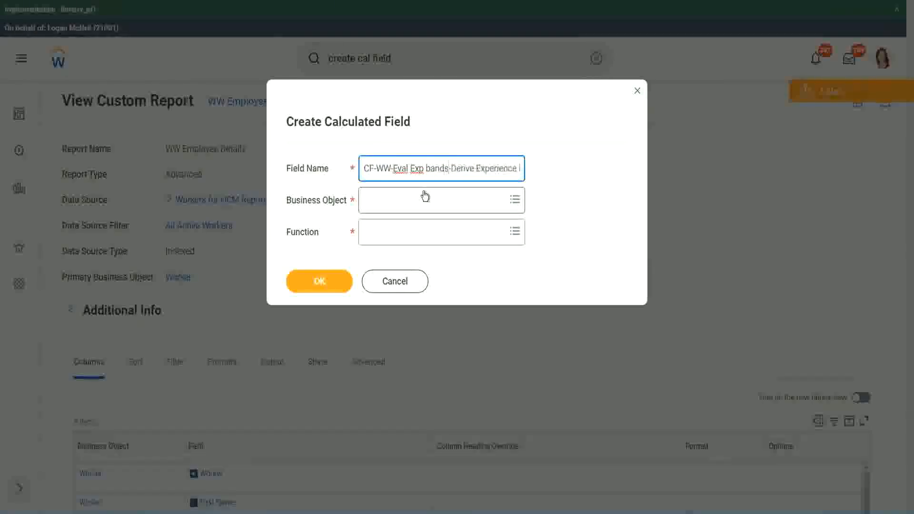
pyautogui.press('Left')
pyautogui.press('Left')
pyautogui.press('Left')
pyautogui.press('Left')
pyautogui.hotkey('shift', 'Left')
pyautogui.write('B')
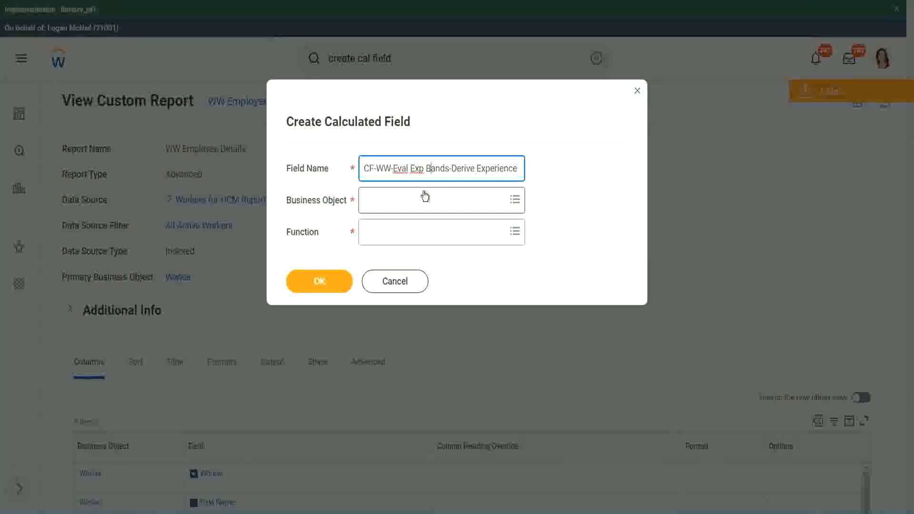
# Change "Derive" to "Determine" in the field name, giving CF-WW-Eval Exp Bands-Determine Experience Bands from Years of Service
pyautogui.press('Right')
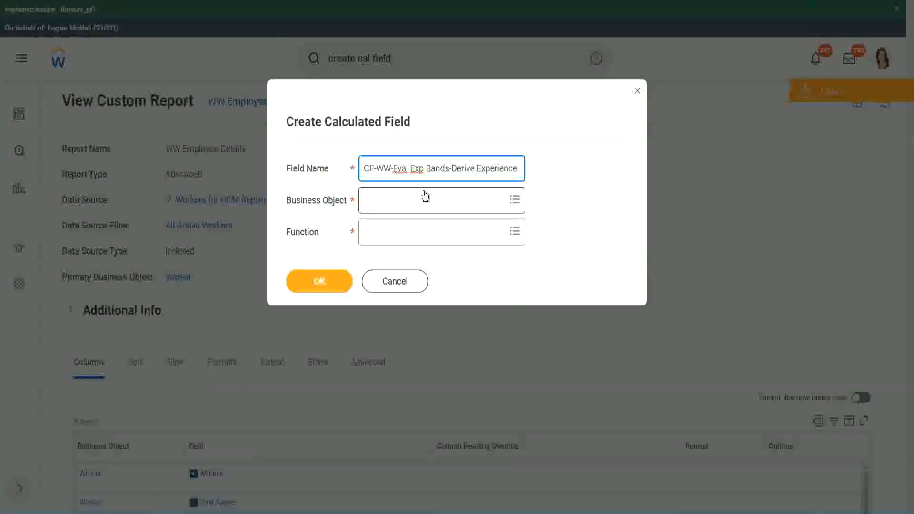
pyautogui.press('End')
pyautogui.write('Band')
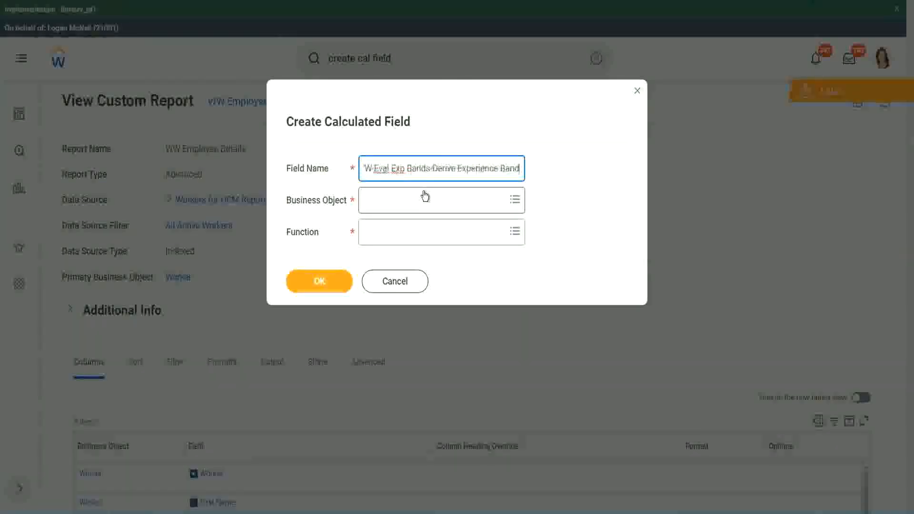
pyautogui.write('s from Years of')
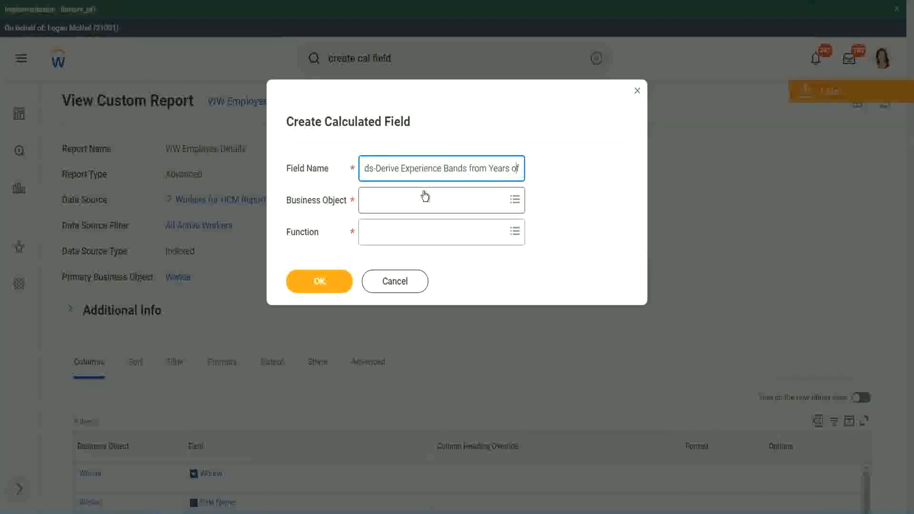
pyautogui.press('Left')
pyautogui.press('Left')
pyautogui.press('Left')
pyautogui.press('Left')
pyautogui.press('Left')
pyautogui.press('Left')
pyautogui.press('Left')
pyautogui.press('Left')
pyautogui.press('Left')
pyautogui.press('Left')
pyautogui.press('Left')
pyautogui.press('Left')
pyautogui.press('Left')
pyautogui.press('Left')
pyautogui.press('Left')
pyautogui.press('Left')
pyautogui.press('Left')
pyautogui.press('Left')
pyautogui.press('Left')
pyautogui.press('Left')
pyautogui.hotkey('shift', 'Left')
pyautogui.hotkey('shift', 'Left')
pyautogui.hotkey('shift', 'Left')
pyautogui.hotkey('shift', 'Left')
pyautogui.hotkey('shift', 'Left')
pyautogui.hotkey('shift', 'Left')
pyautogui.write('Determine')
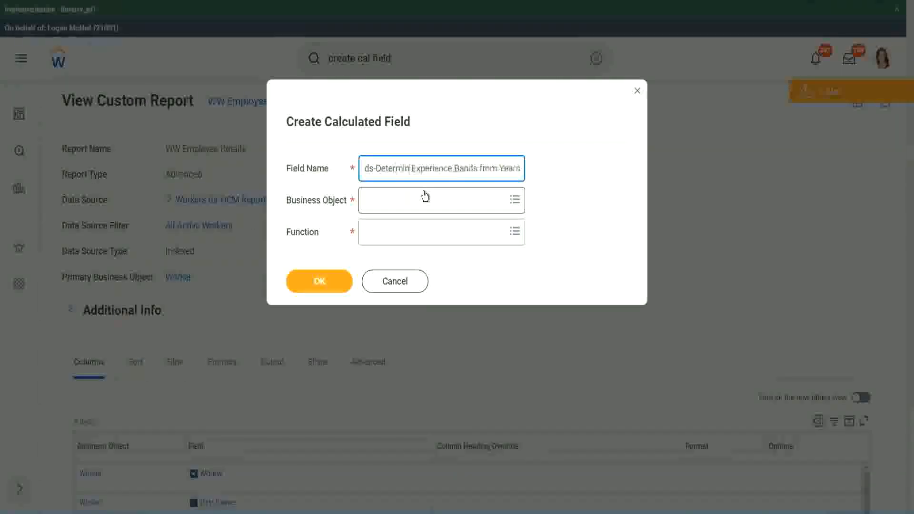
pyautogui.hotkey('ctrl', 'Right')
pyautogui.hotkey('ctrl', 'Right')
pyautogui.hotkey('ctrl', 'Right')
pyautogui.hotkey('ctrl', 'Right')
pyautogui.hotkey('ctrl', 'Right')
pyautogui.hotkey('ctrl', 'Right')
pyautogui.hotkey('ctrl', 'Right')
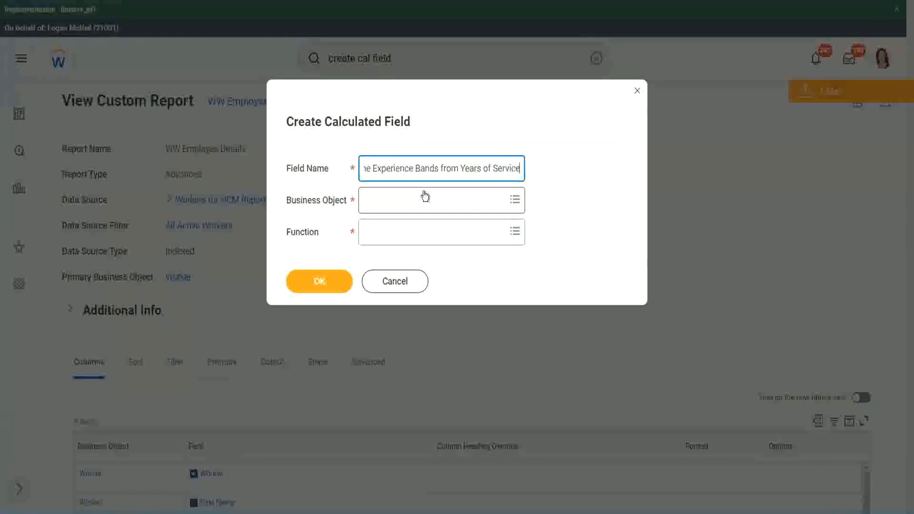
# Search the business objects for "worker" and set Worker as the calculated field's business object
pyautogui.click(406, 201)
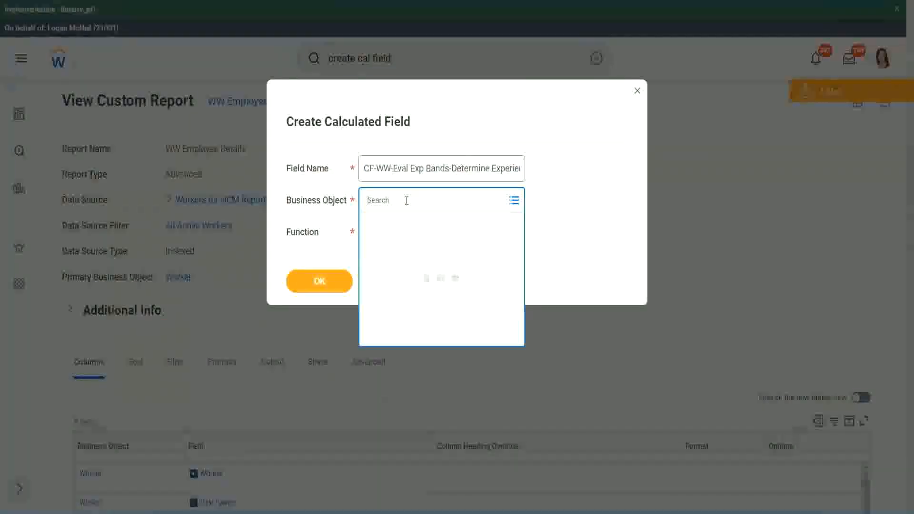
pyautogui.write('work')
pyautogui.press('Return')
pyautogui.write('er')
pyautogui.press('Return')
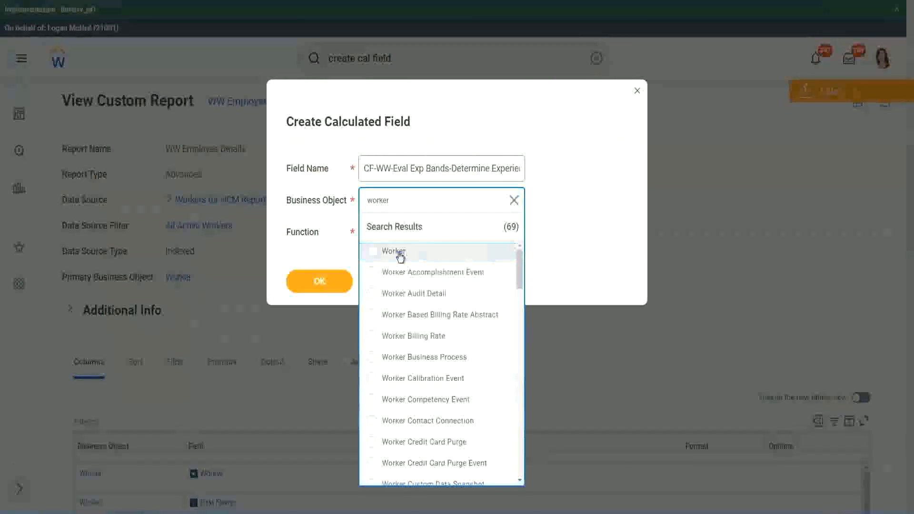
pyautogui.click(397, 252)
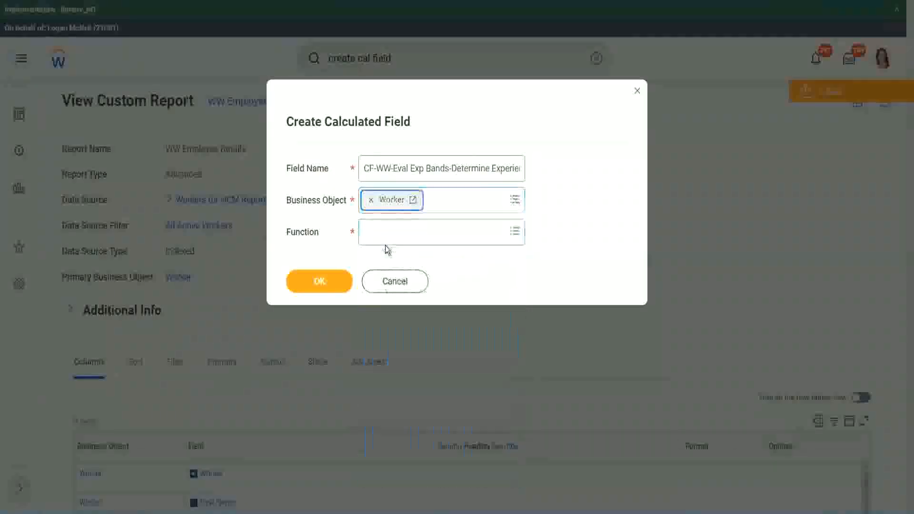
# Search the functions for "eval exp" and set Evaluate Expression Band as the calculated field's function
pyautogui.click(386, 229)
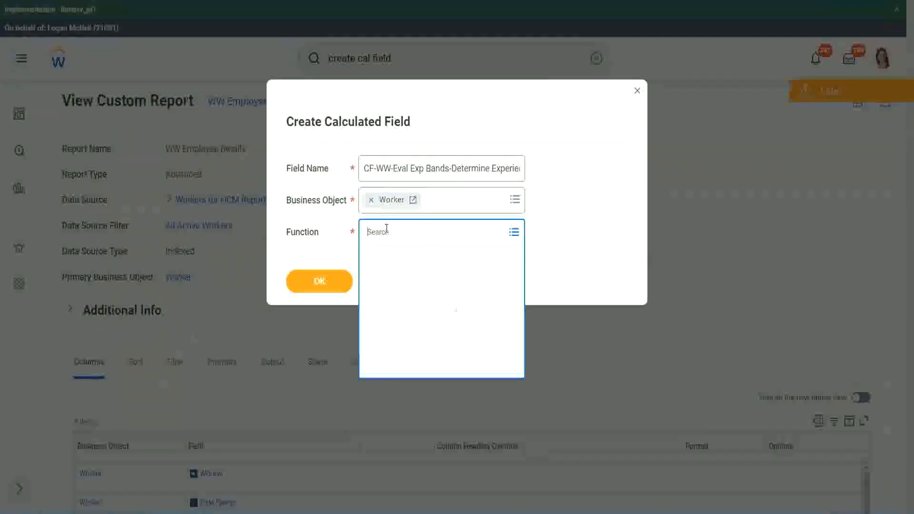
pyautogui.write('eval e')
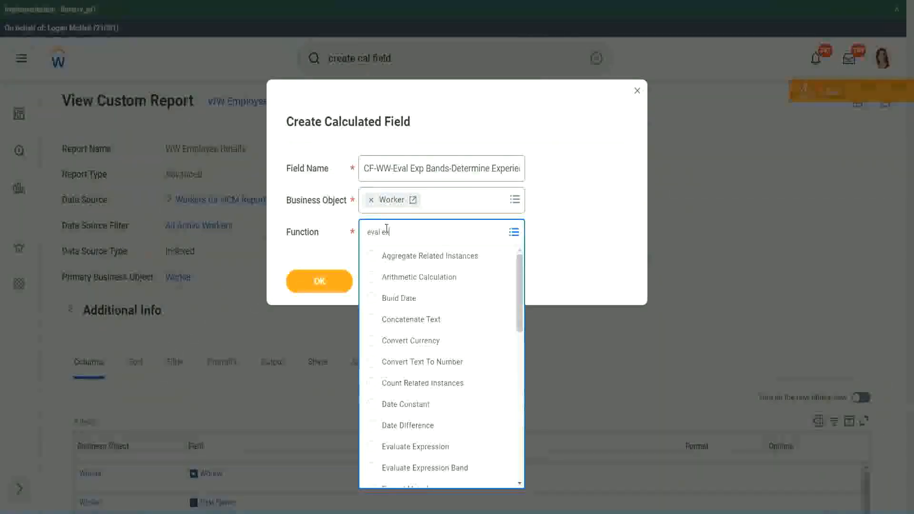
pyautogui.write('xp')
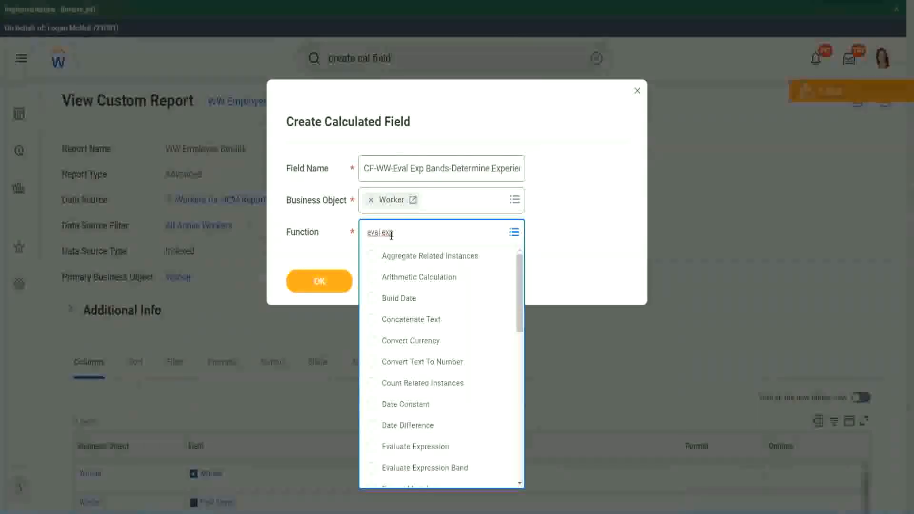
pyautogui.press('Return')
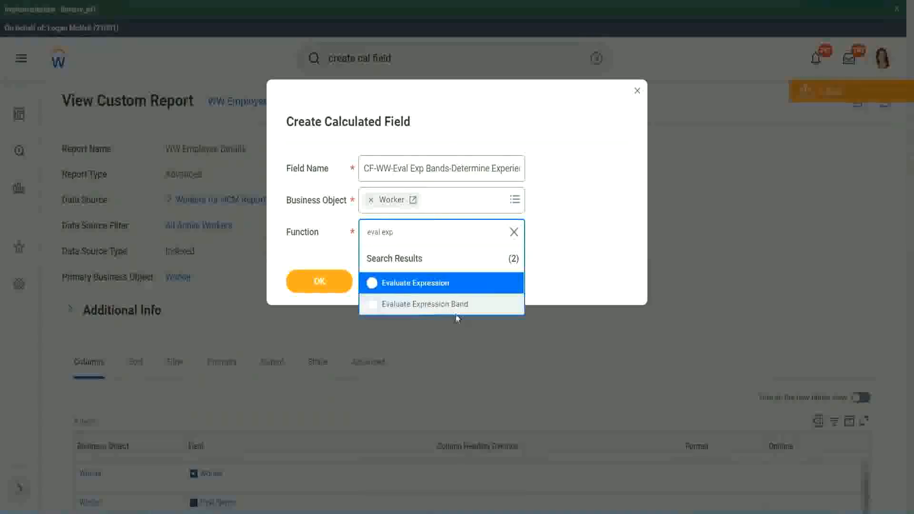
pyautogui.click(460, 304)
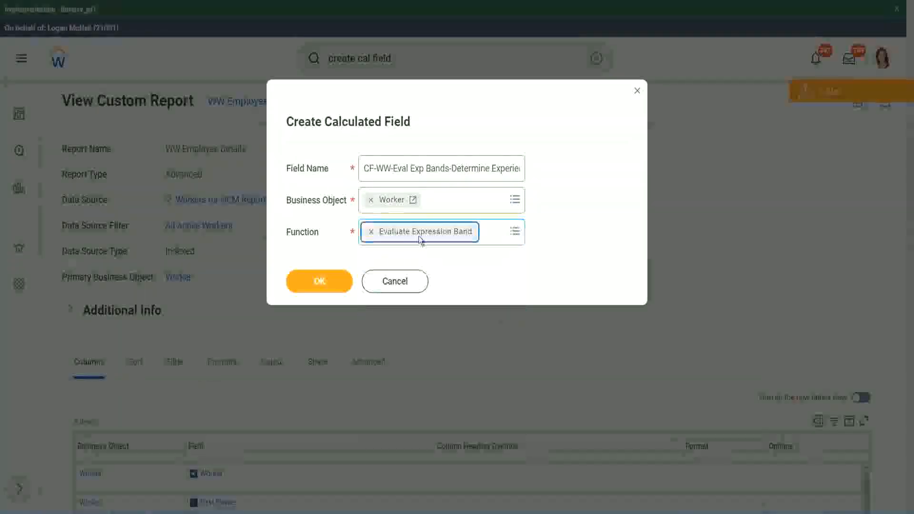
# Shorten "Eval Exp Bands" to "Eval Exp Band" in the field name and confirm to open the field's definition
pyautogui.click(449, 168)
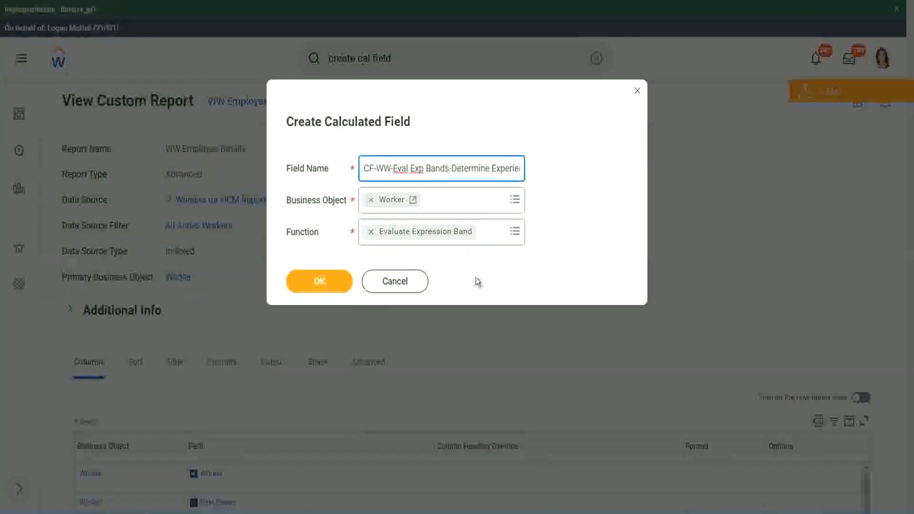
pyautogui.press('BackSpace')
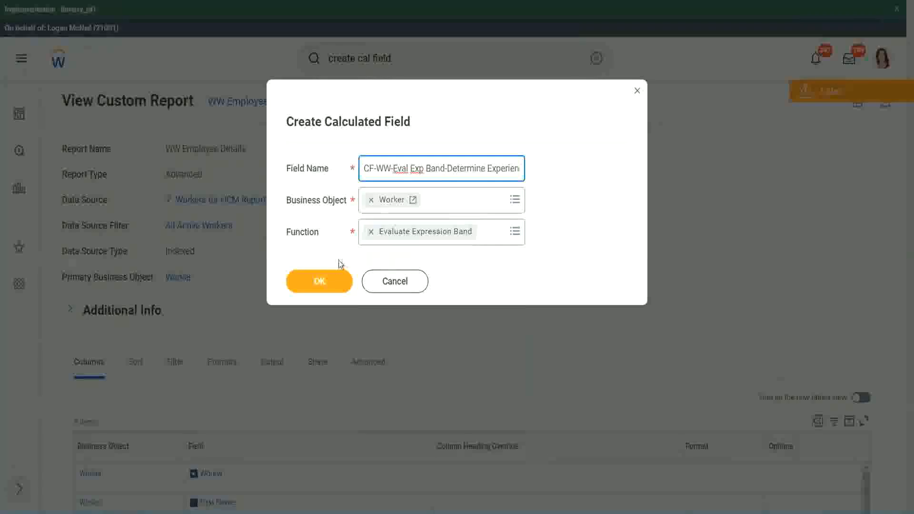
pyautogui.click(319, 281)
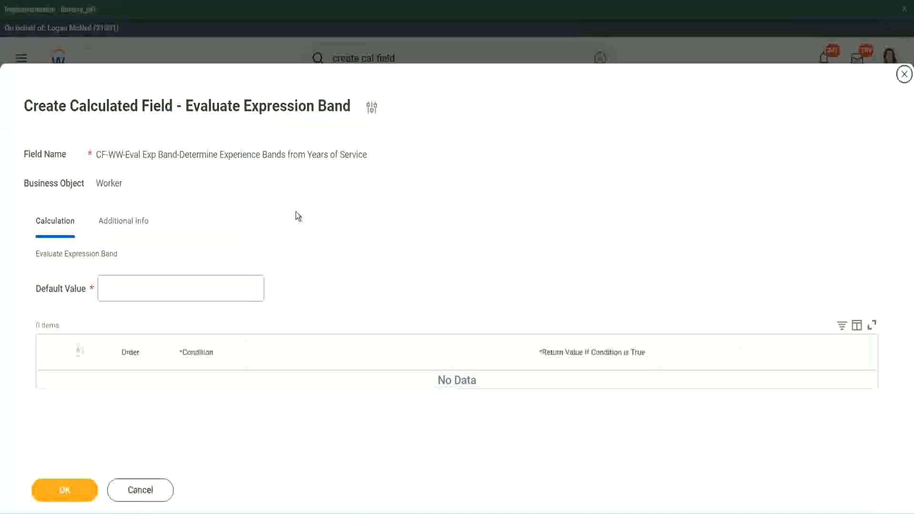
# Set the Evaluate Expression Band default value to "-" and add a condition row
pyautogui.click(132, 293)
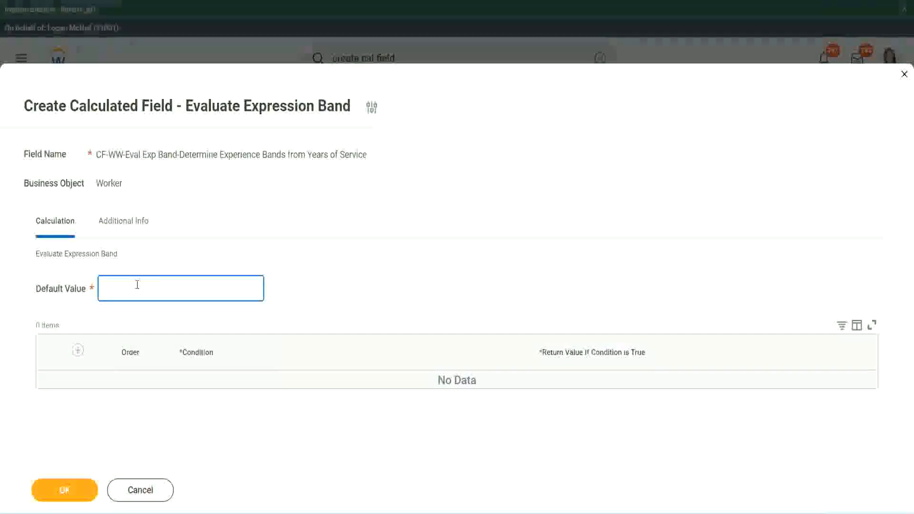
pyautogui.write('N')
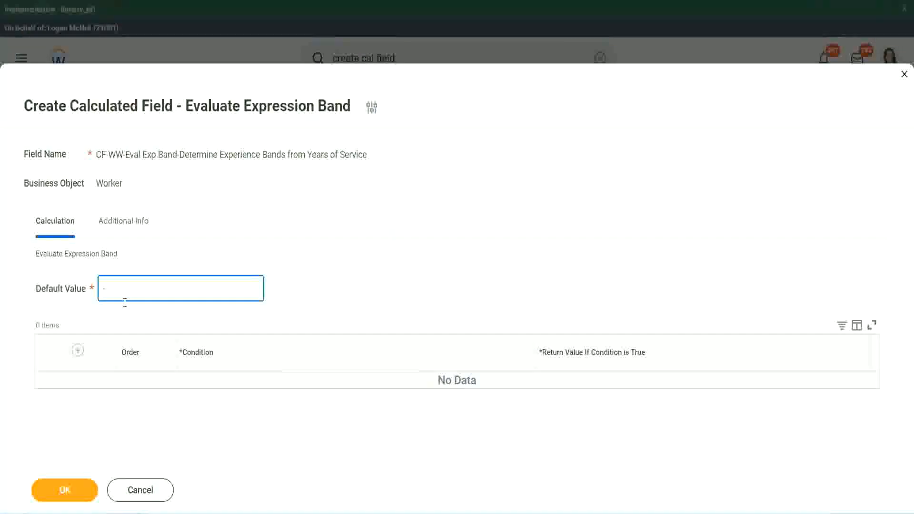
pyautogui.click(78, 351)
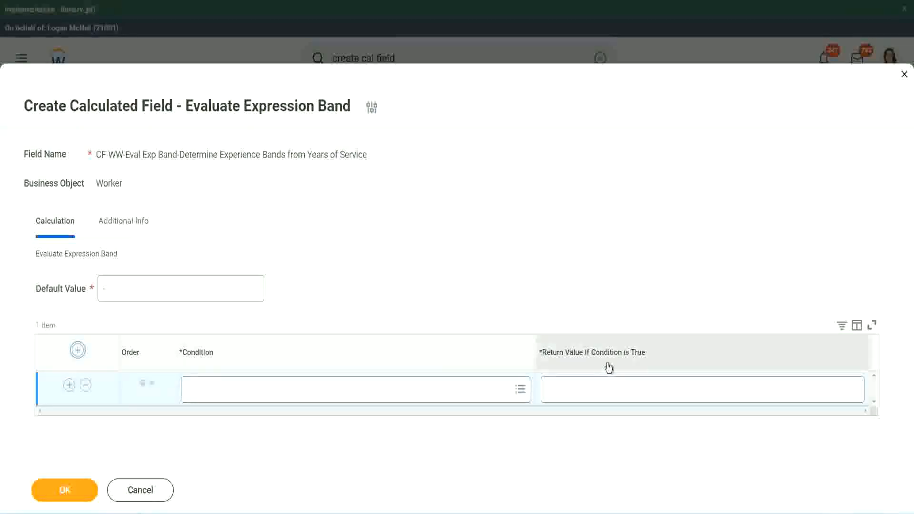
pyautogui.click(595, 390)
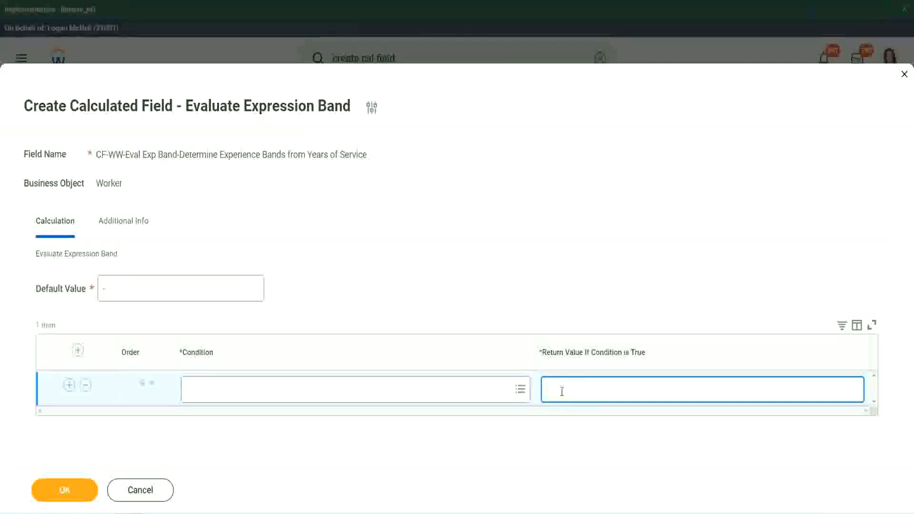
pyautogui.write('adkadjaidjaidjad')
pyautogui.press('BackSpace')
pyautogui.press('BackSpace')
pyautogui.press('BackSpace')
pyautogui.press('BackSpace')
pyautogui.press('BackSpace')
pyautogui.press('BackSpace')
pyautogui.press('BackSpace')
pyautogui.press('BackSpace')
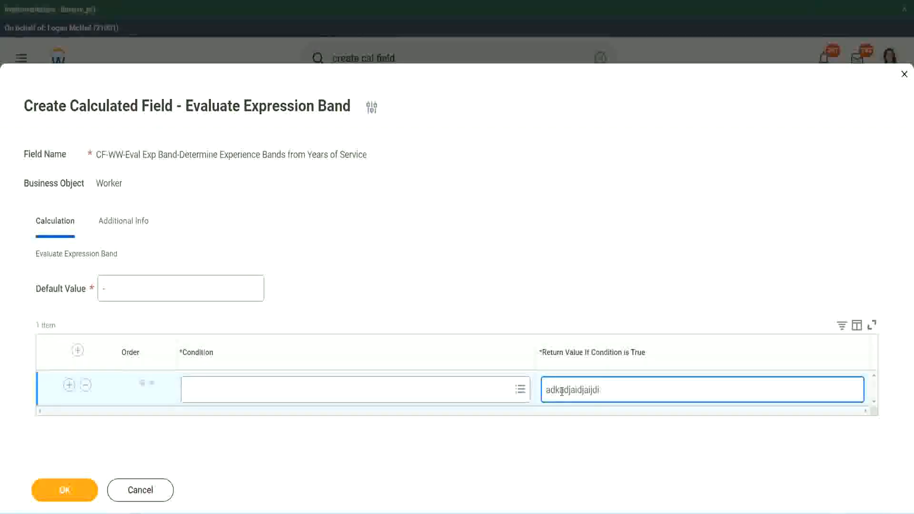
pyautogui.press('BackSpace')
pyautogui.press('BackSpace')
pyautogui.press('BackSpace')
pyautogui.press('BackSpace')
pyautogui.press('BackSpace')
pyautogui.press('BackSpace')
pyautogui.press('BackSpace')
pyautogui.press('BackSpace')
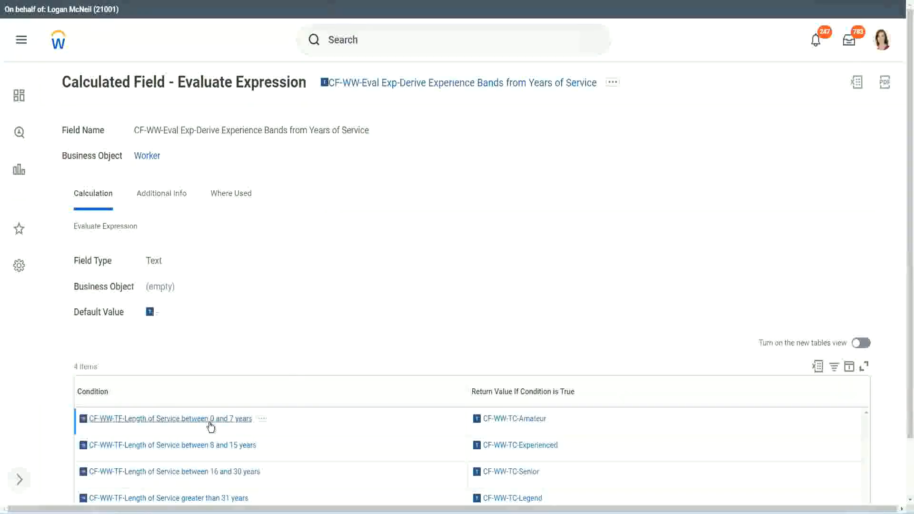
# Copy the CF-WW-TF-Length of Service between 0 and 7 years condition from the existing field into the first row, returning Amateur
pyautogui.rightClick(210, 421)
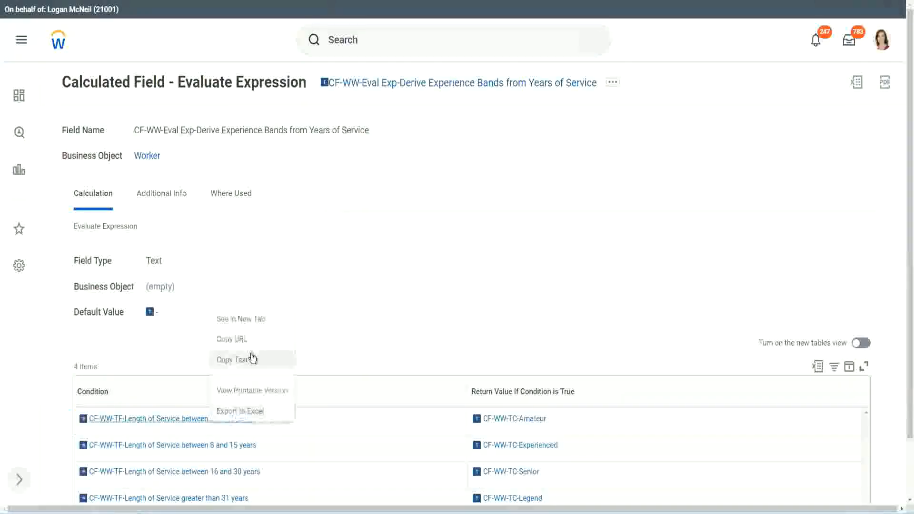
pyautogui.click(246, 365)
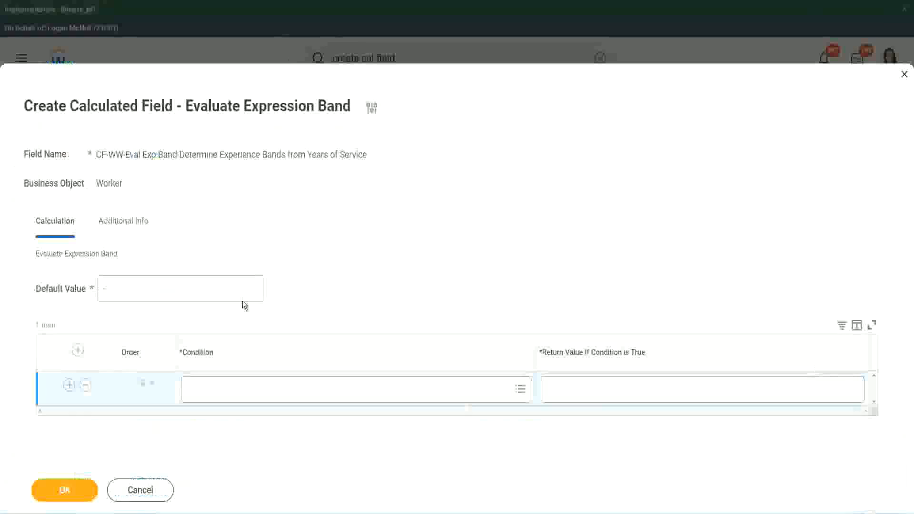
pyautogui.click(231, 397)
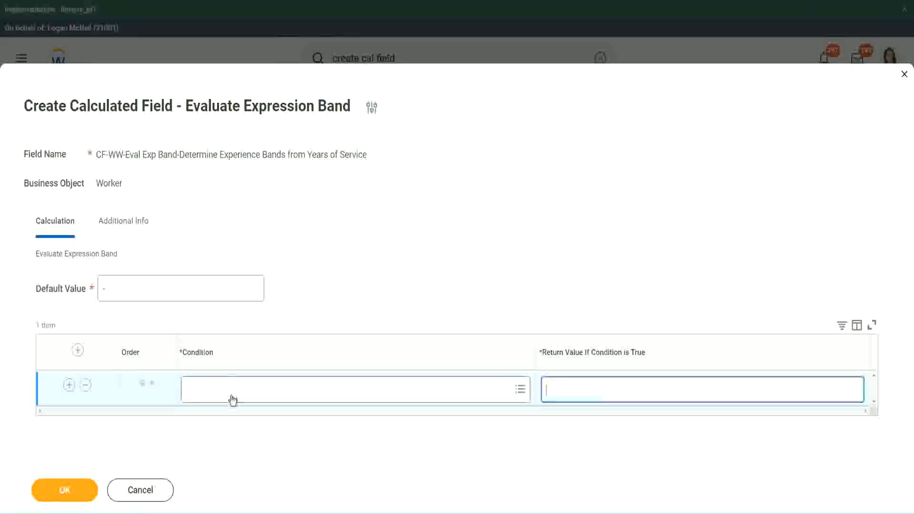
pyautogui.hotkey('ctrl', 'v')
pyautogui.press('Return')
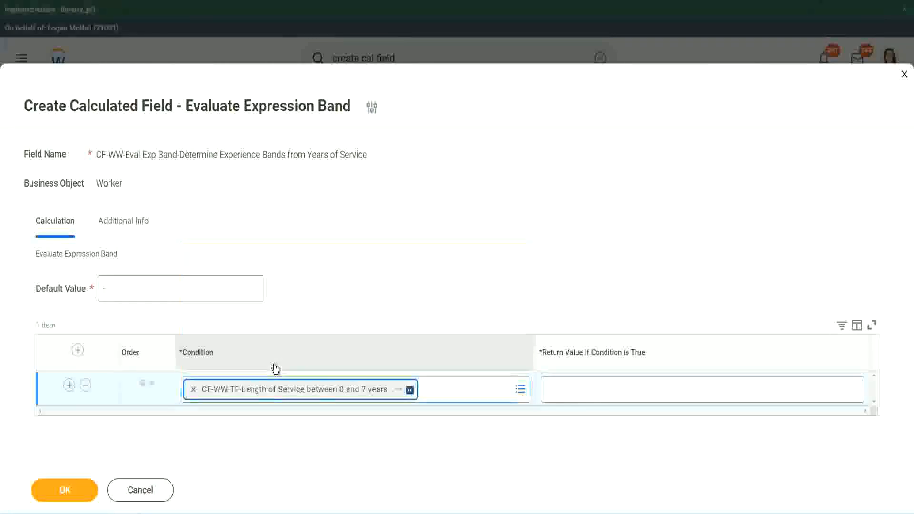
pyautogui.click(578, 380)
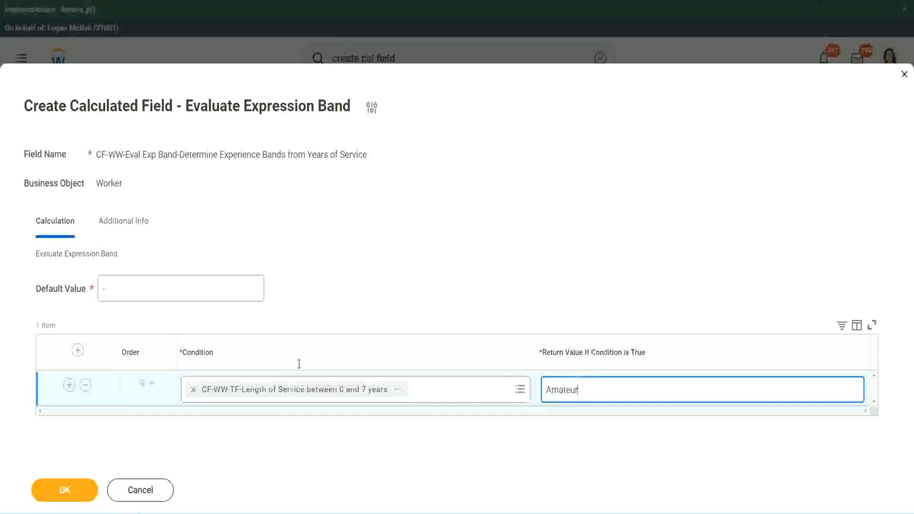
pyautogui.write('Amateur')
# Add three more empty rows below the 0 and 7 years condition
pyautogui.click(68, 384)
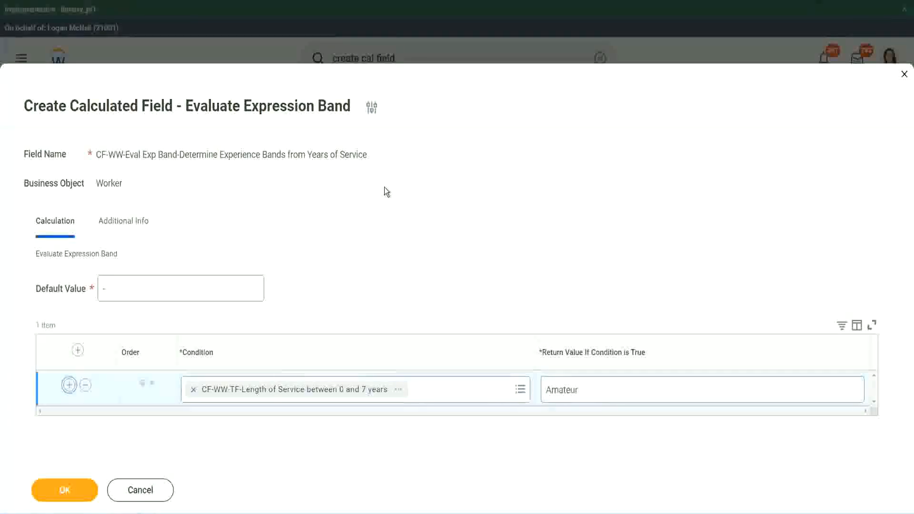
pyautogui.click(69, 420)
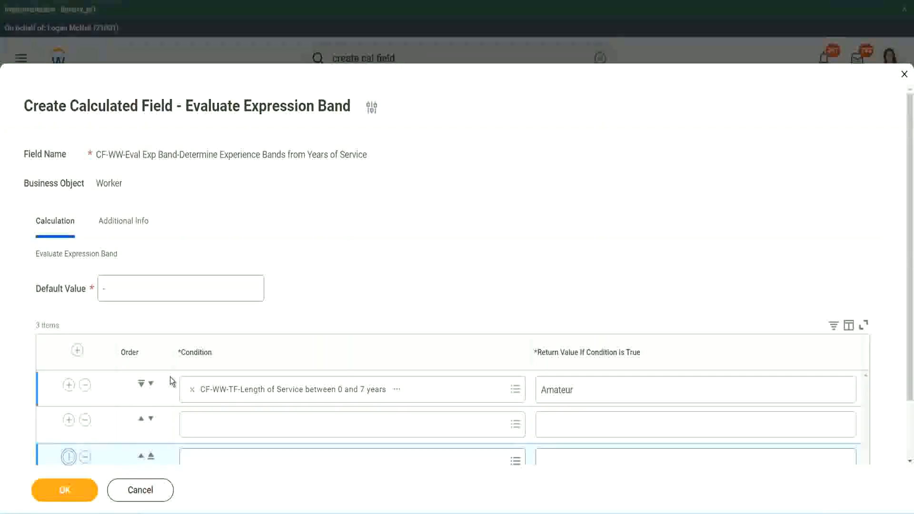
pyautogui.click(69, 387)
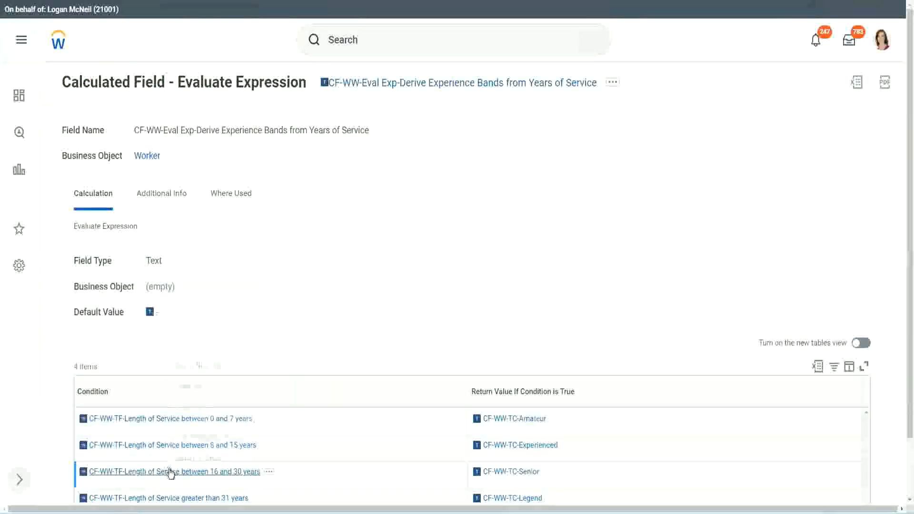
# Copy the CF-WW-TF-Length of Service between 16 and 30 years condition into the second row and move that row down to third place
pyautogui.rightClick(173, 471)
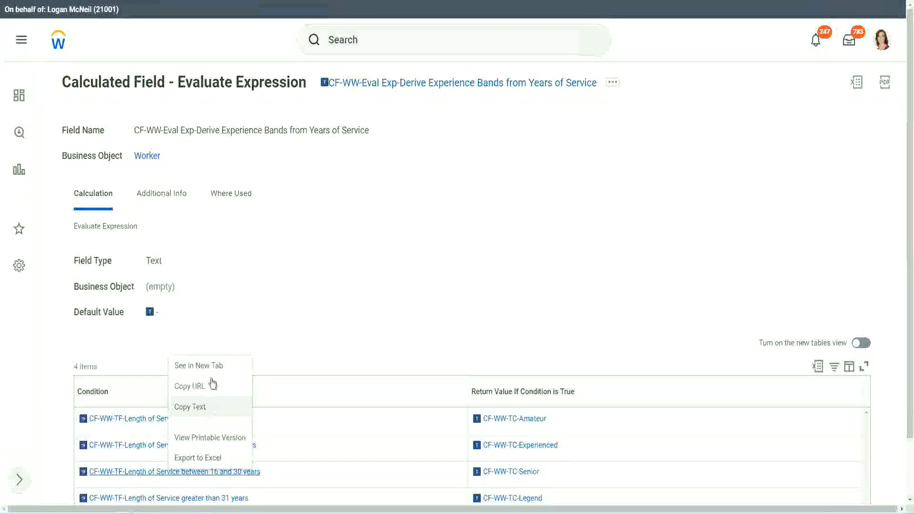
pyautogui.click(210, 384)
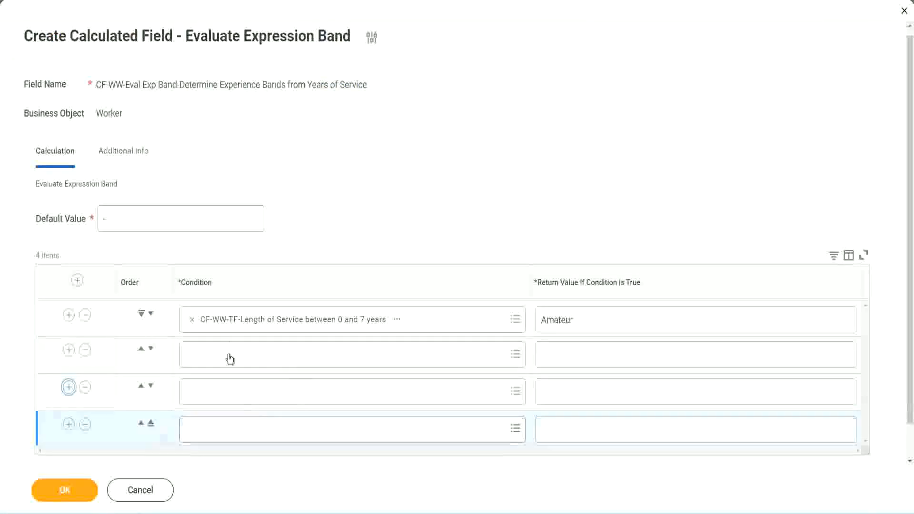
pyautogui.click(232, 354)
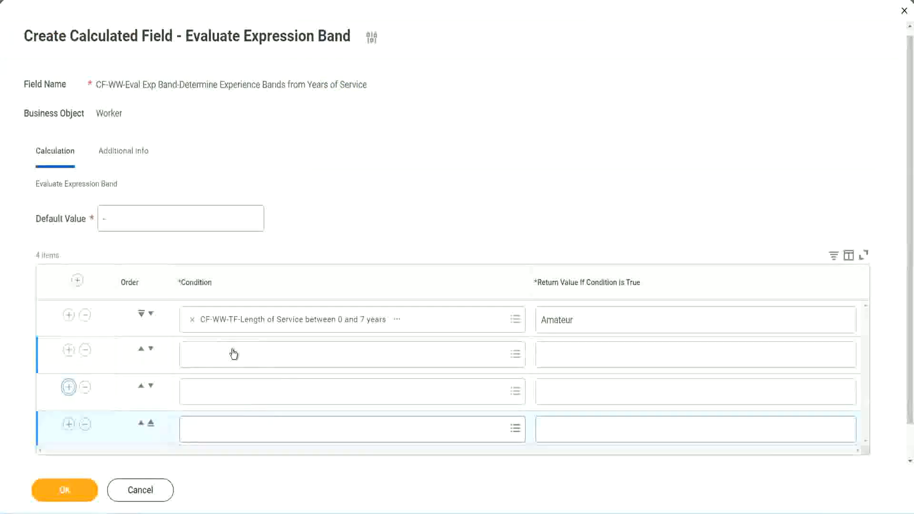
pyautogui.hotkey('ctrl', 'v')
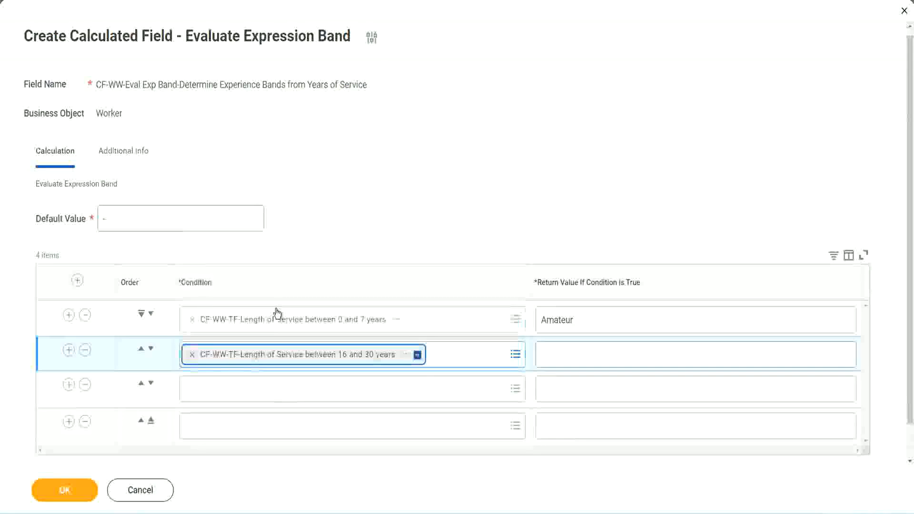
pyautogui.click(151, 348)
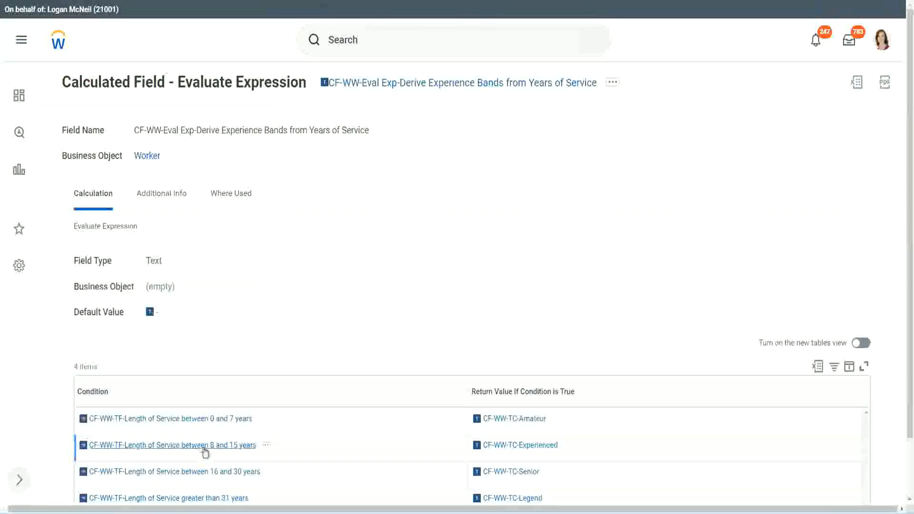
# Copy the CF-WW-TF-Length of Service between 8 and 15 years condition from the existing field into the second row
pyautogui.rightClick(206, 451)
pyautogui.click(213, 387)
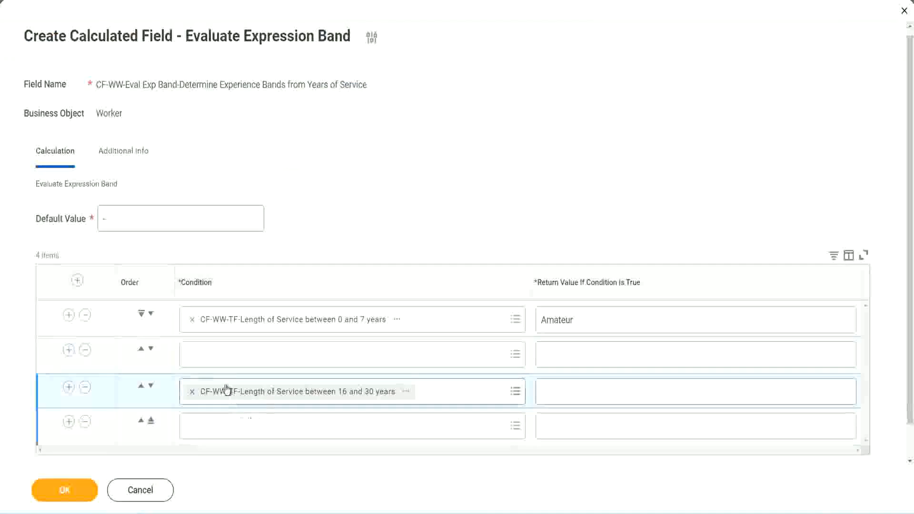
pyautogui.click(228, 364)
pyautogui.hotkey('ctrl', 'v')
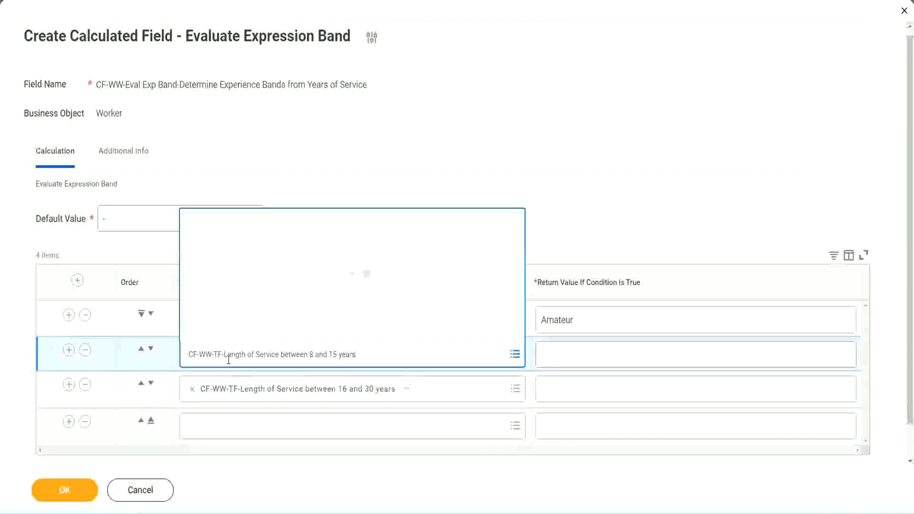
pyautogui.press('Return')
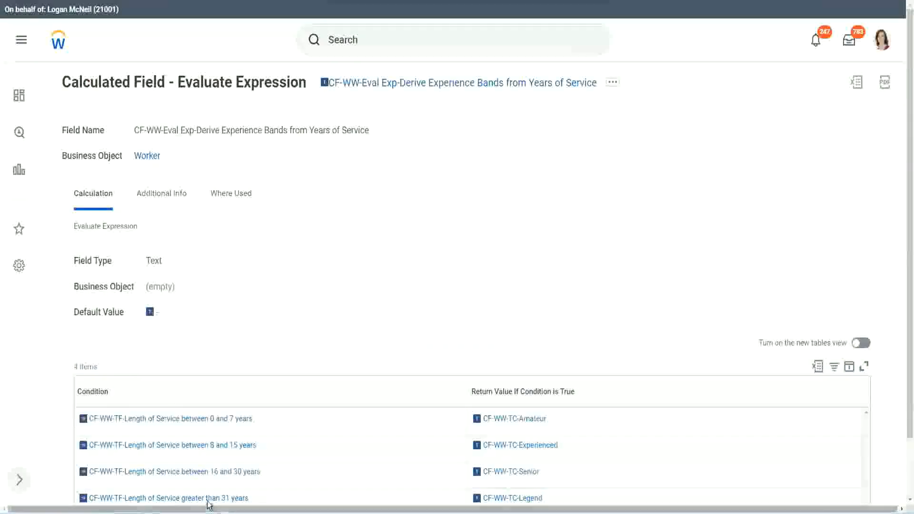
# Copy the CF-WW-TF-Length of Service greater than 31 years condition from the existing field into the fourth row
pyautogui.rightClick(261, 472)
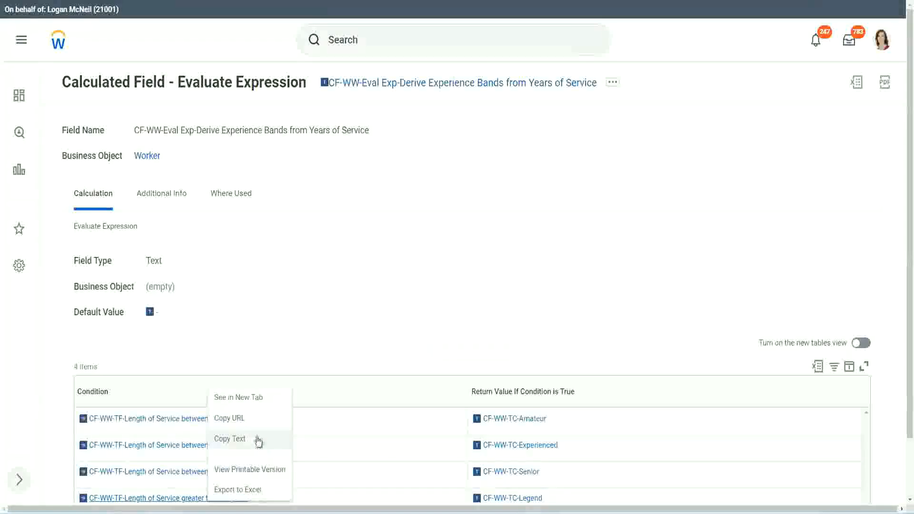
pyautogui.click(260, 440)
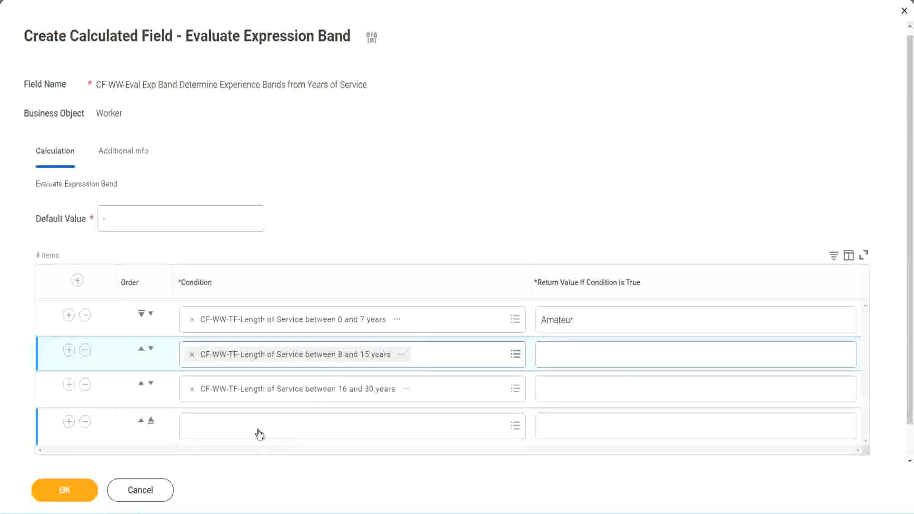
pyautogui.click(262, 421)
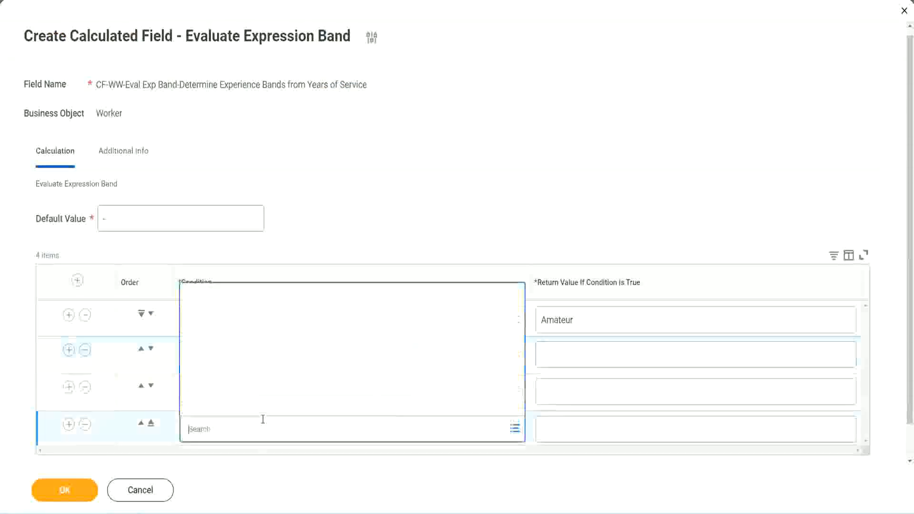
pyautogui.hotkey('ctrl', 'v')
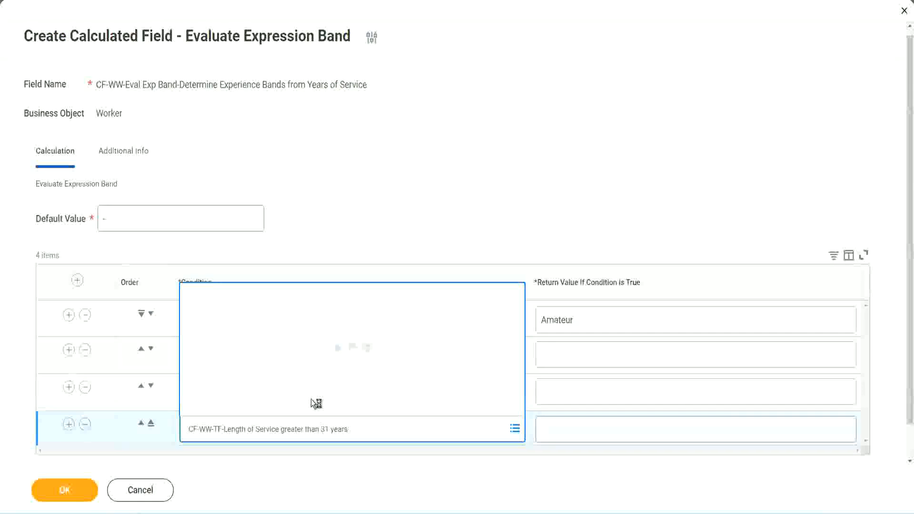
# Return Legend for greater than 31 years, Senior for 16 to 30 and Experienced for 8 to 15, and save the calculated field
pyautogui.click(600, 428)
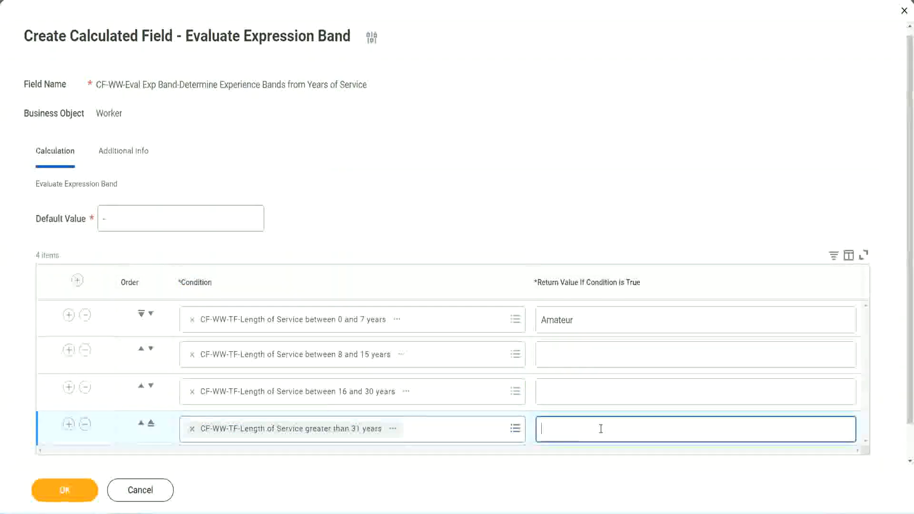
pyautogui.write('Le')
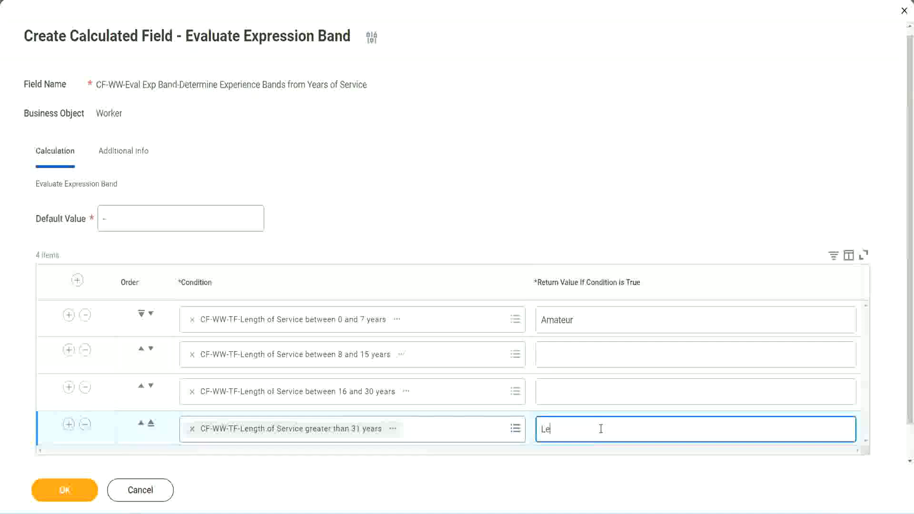
pyautogui.write('gend')
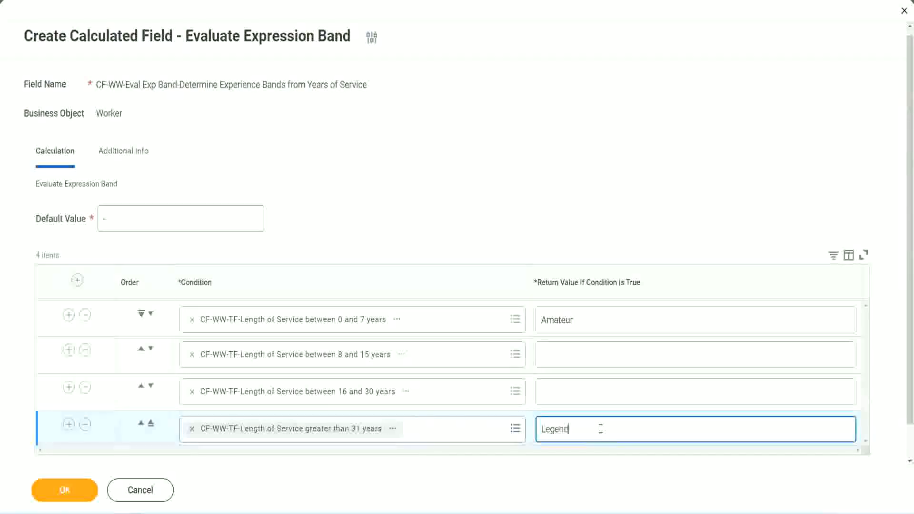
pyautogui.click(562, 391)
pyautogui.write('Senior')
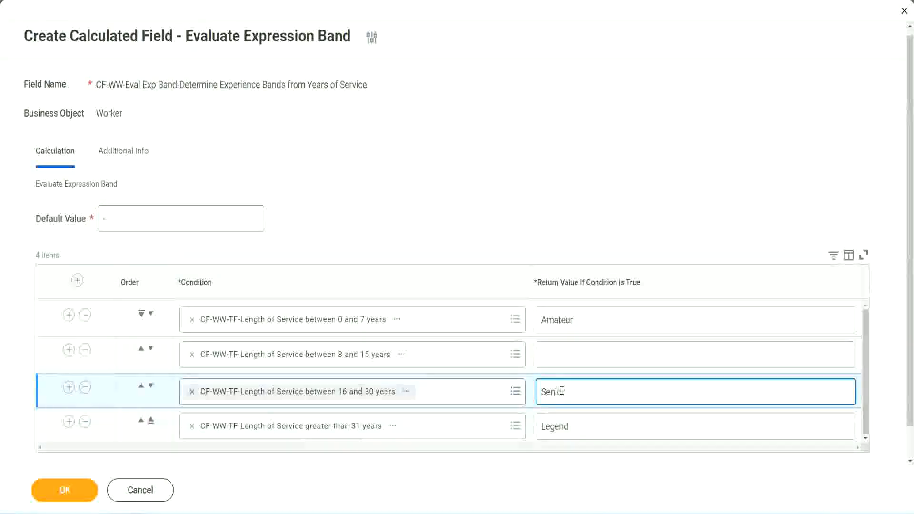
pyautogui.click(575, 355)
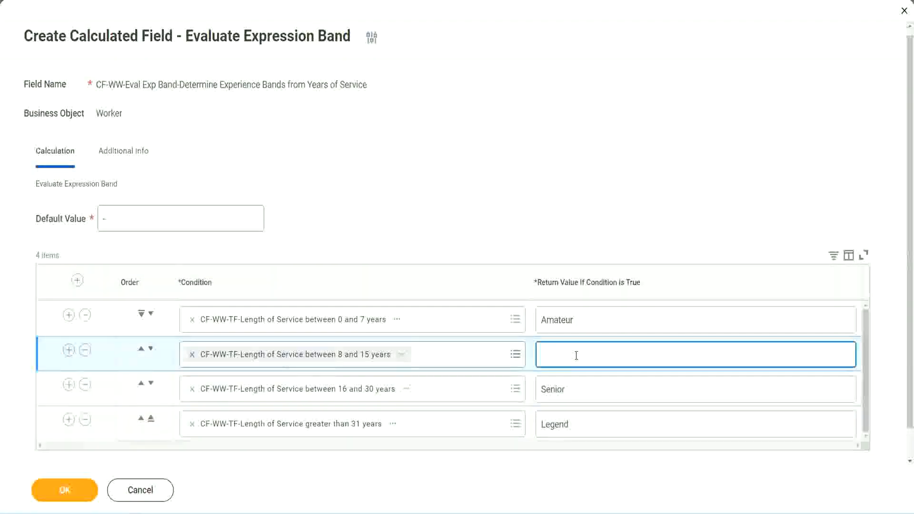
pyautogui.write('Experienced')
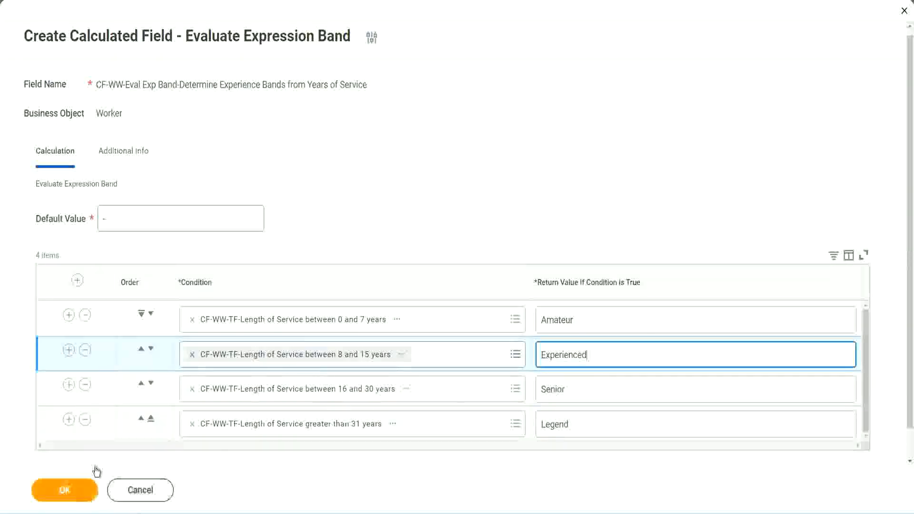
pyautogui.click(81, 490)
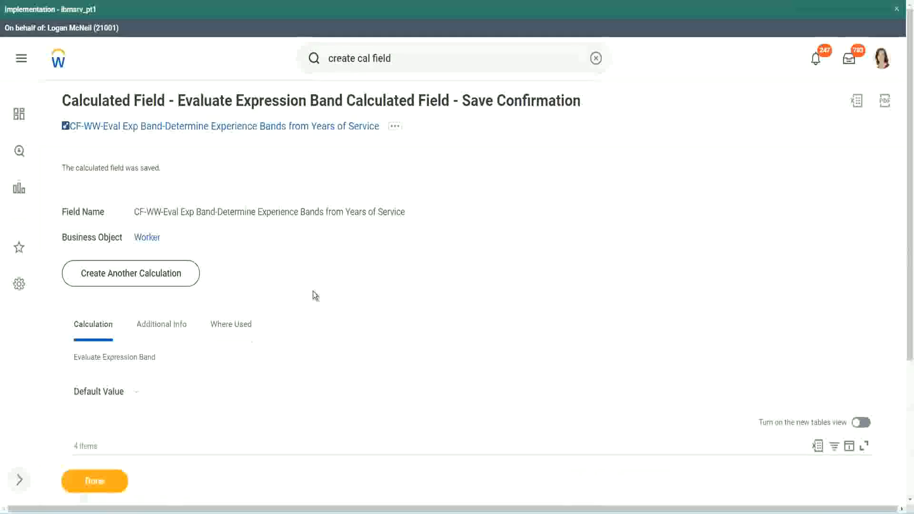
# Check the return value of each condition in the saved field and copy the calculated field's name
pyautogui.scroll(-3, 313, 290)
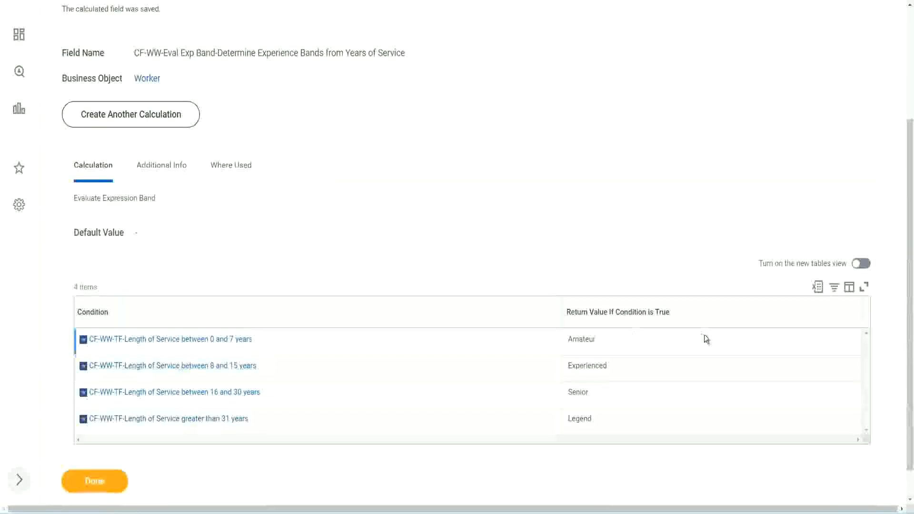
pyautogui.doubleClick(585, 337)
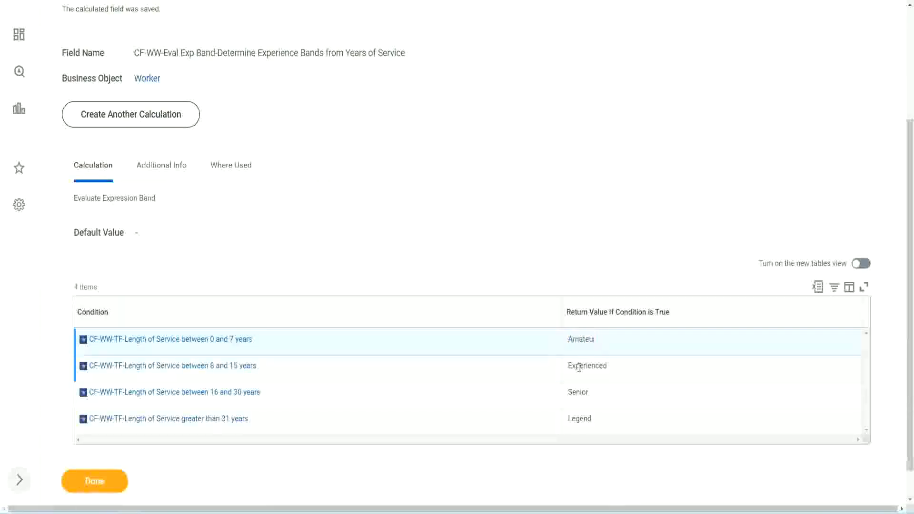
pyautogui.doubleClick(579, 366)
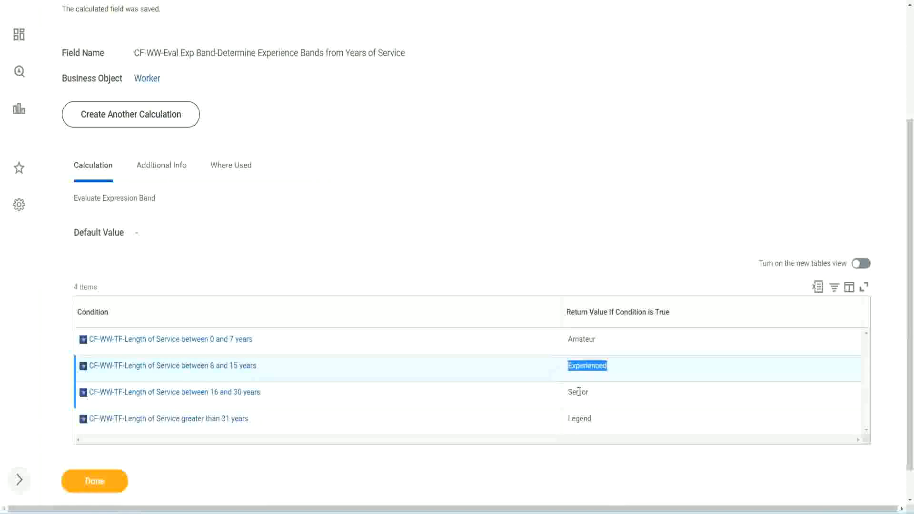
pyautogui.doubleClick(578, 392)
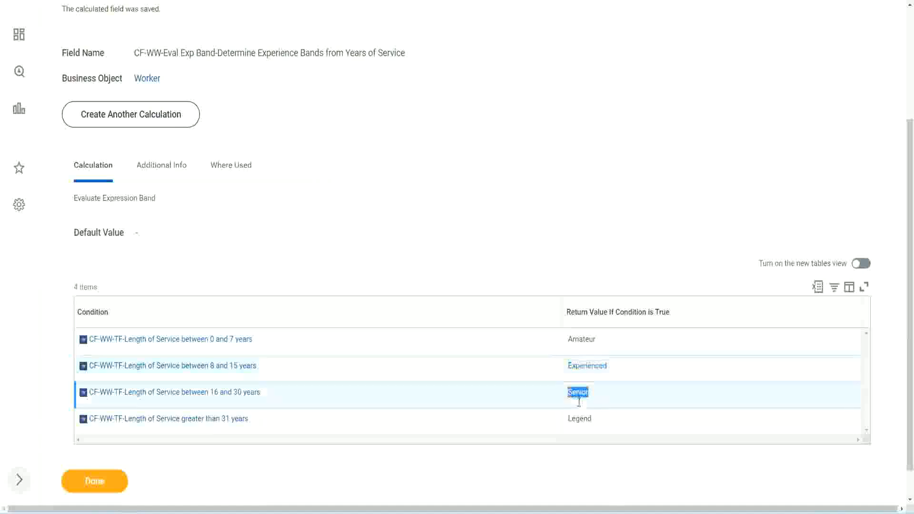
pyautogui.click(582, 415)
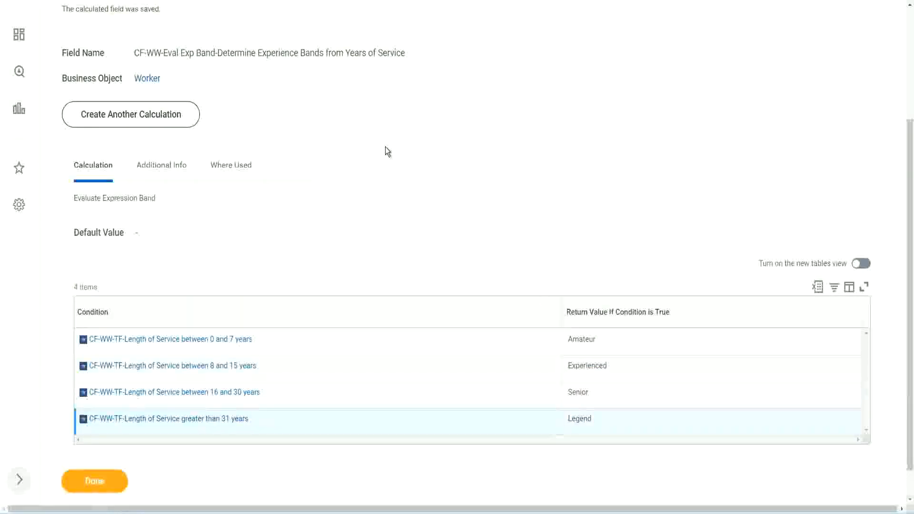
pyautogui.scroll(3, 384, 146)
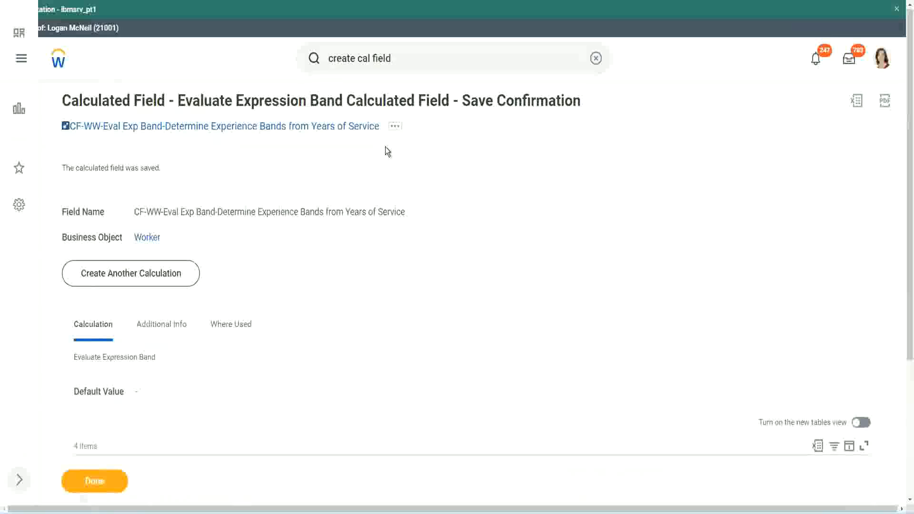
pyautogui.rightClick(299, 130)
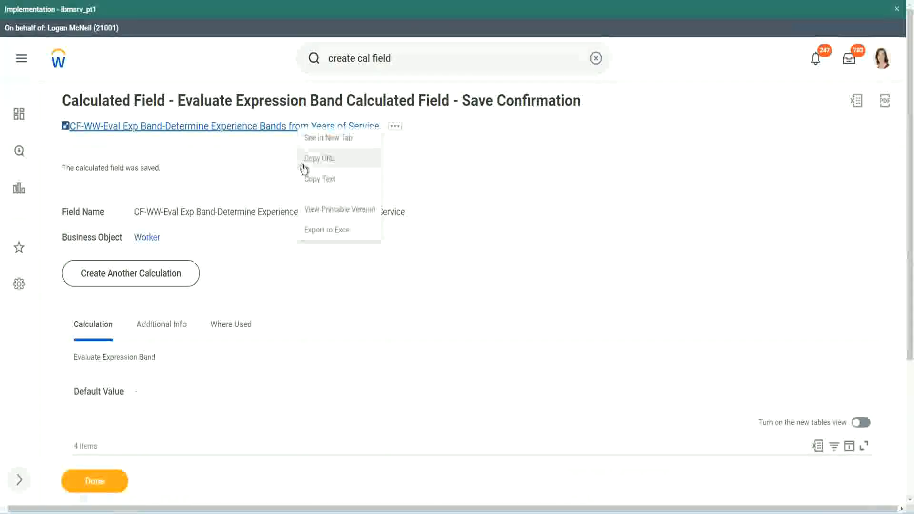
pyautogui.click(316, 179)
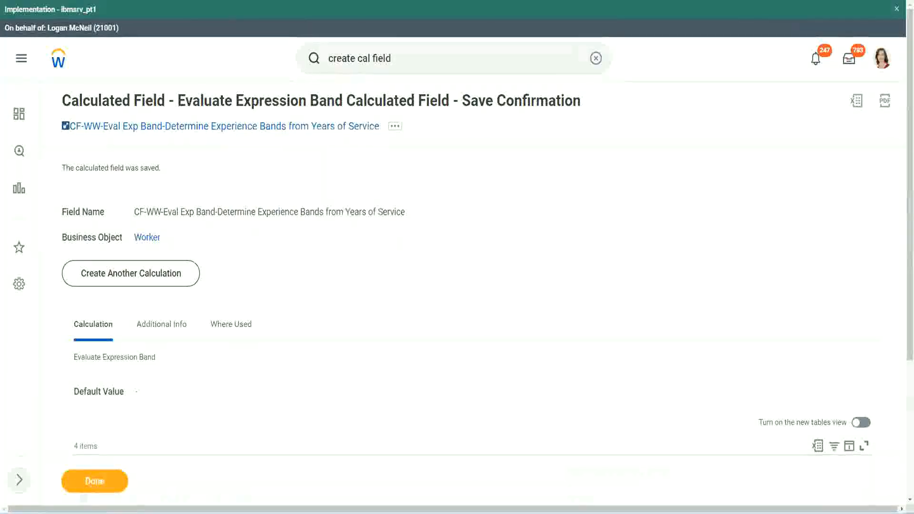
# Review the saved Evaluate Expression Band conditions and return values, and look at the experience band notes in Notepad++
pyautogui.scroll(-2, 302, 369)
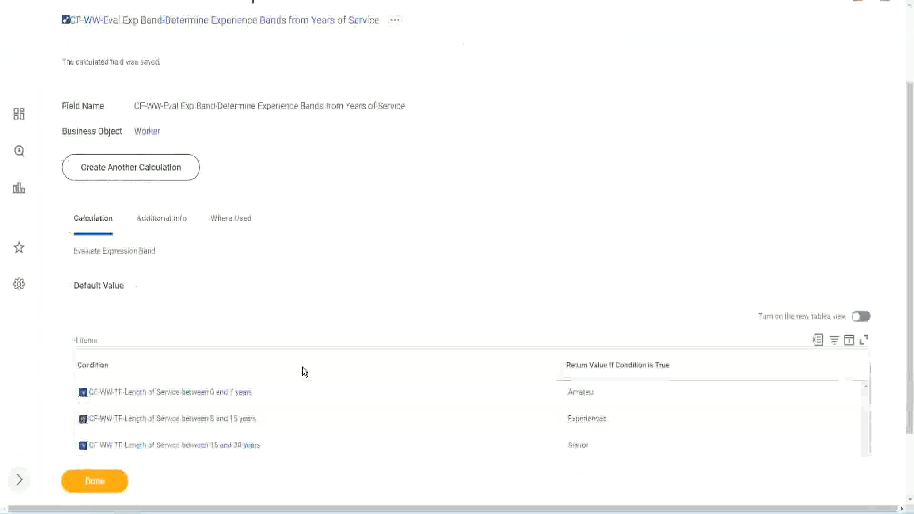
pyautogui.scroll(-1, 303, 368)
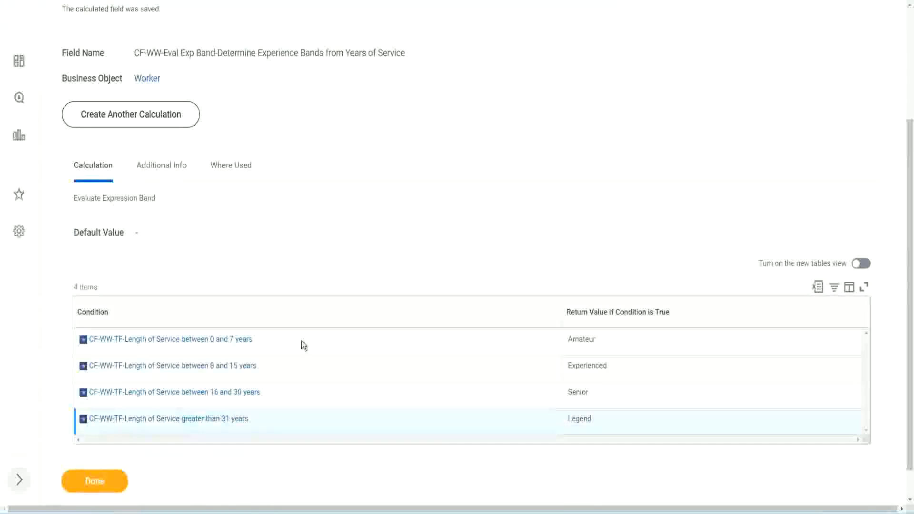
pyautogui.scroll(-1, 304, 344)
pyautogui.scroll(2, 319, 217)
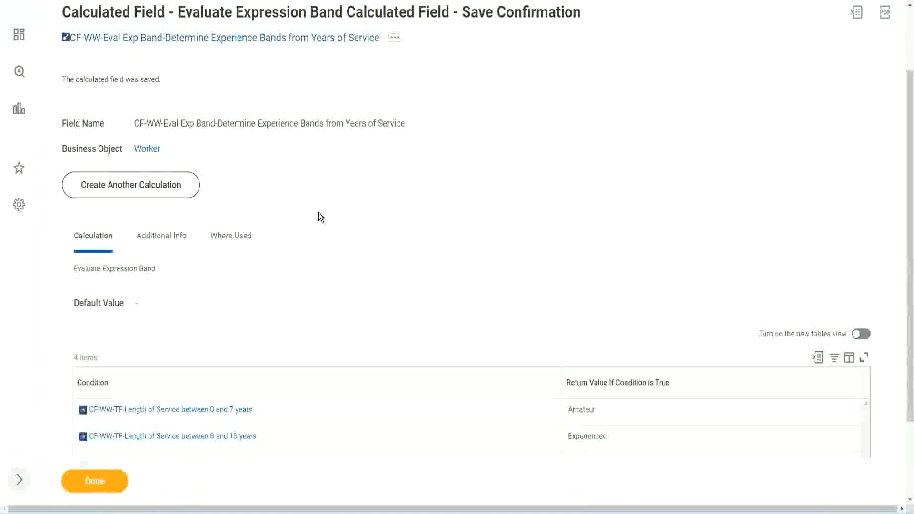
pyautogui.scroll(-2, 318, 212)
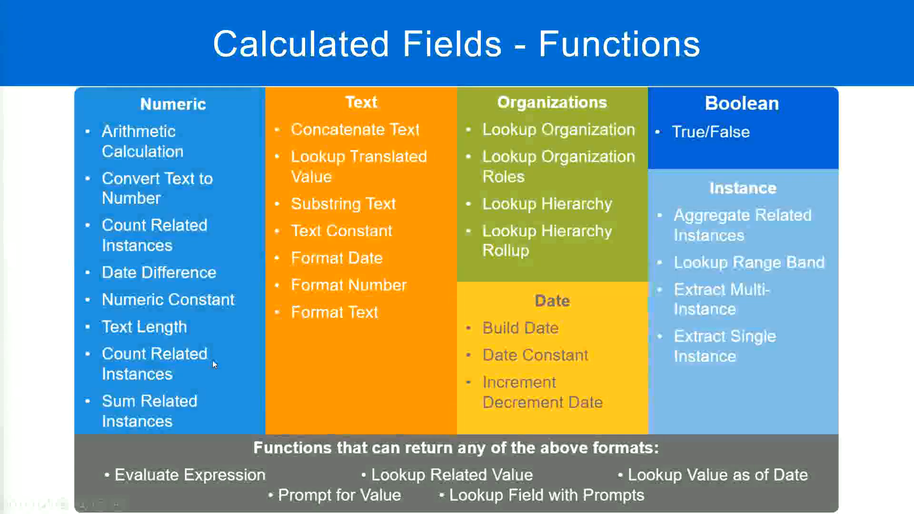
pyautogui.hotkey('alt', 'Tab')
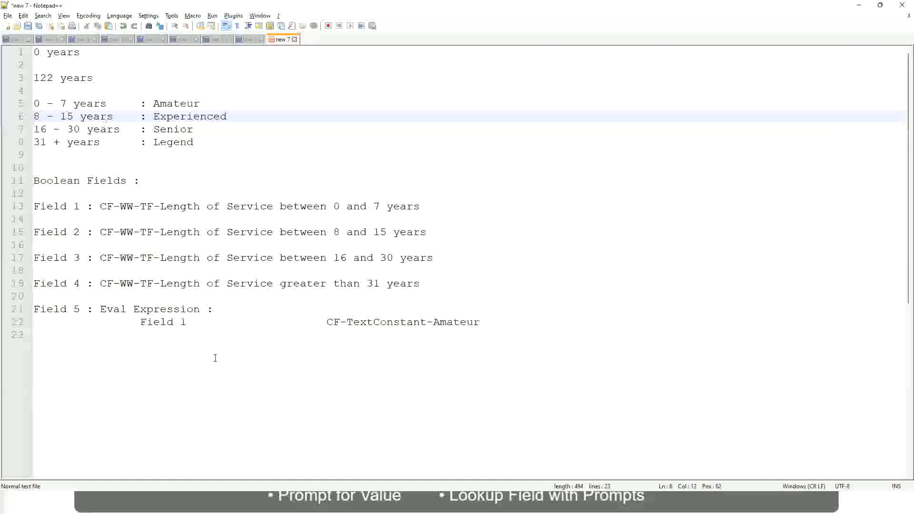
pyautogui.hotkey('alt', 'Tab')
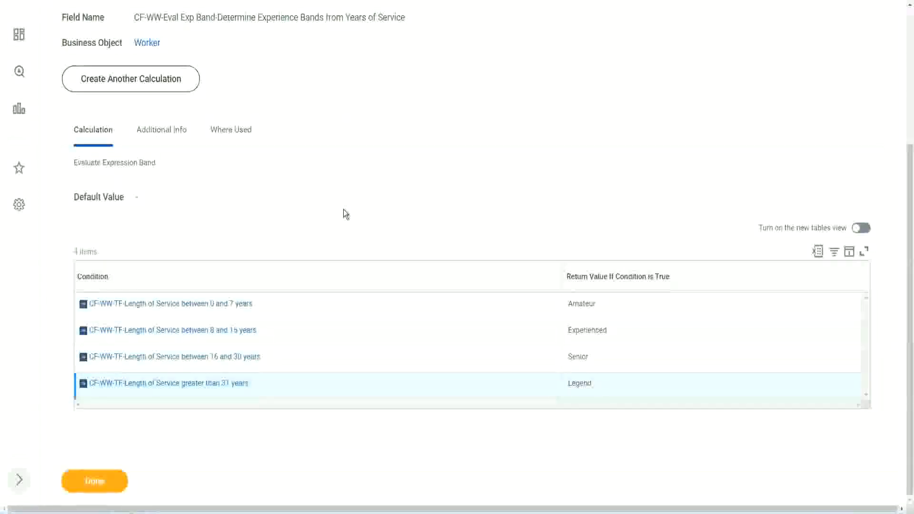
pyautogui.scroll(1, 344, 210)
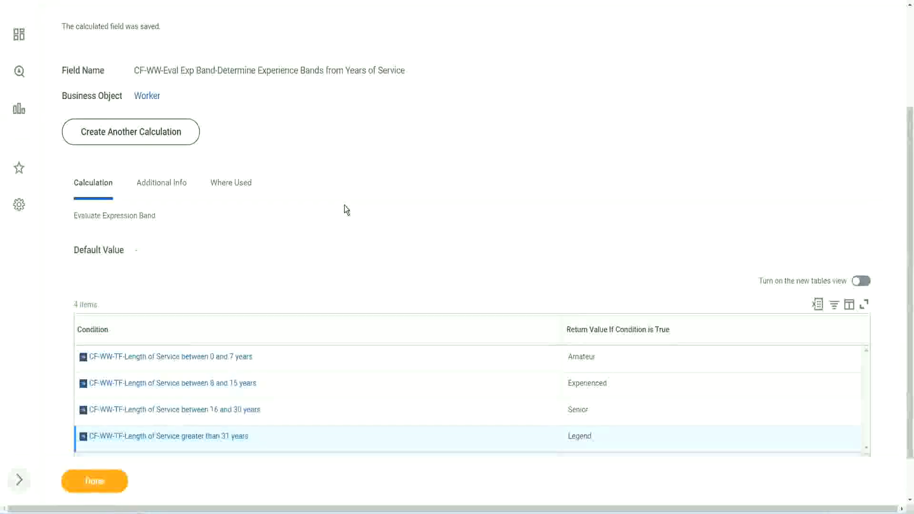
pyautogui.scroll(3, 344, 210)
pyautogui.scroll(-4, 344, 210)
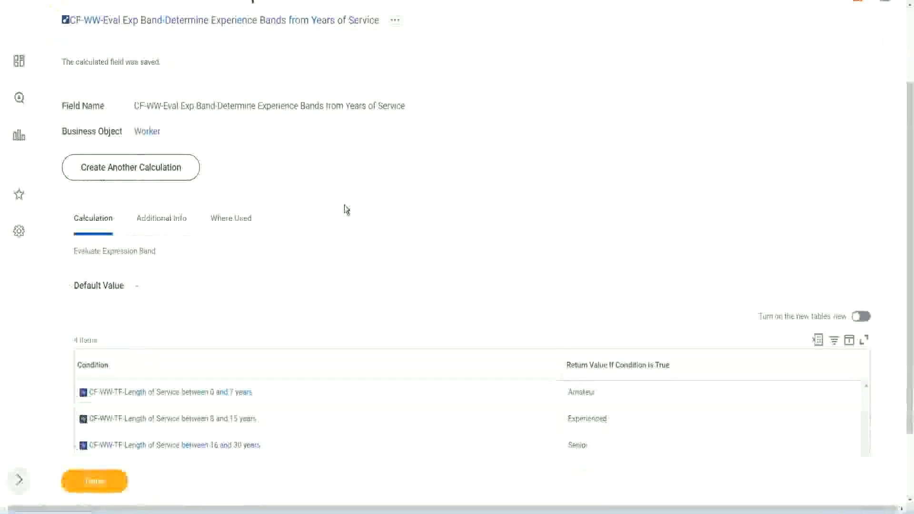
# Close the save confirmation and open the WW Employee Details custom report for editing at its columns table
pyautogui.click(106, 480)
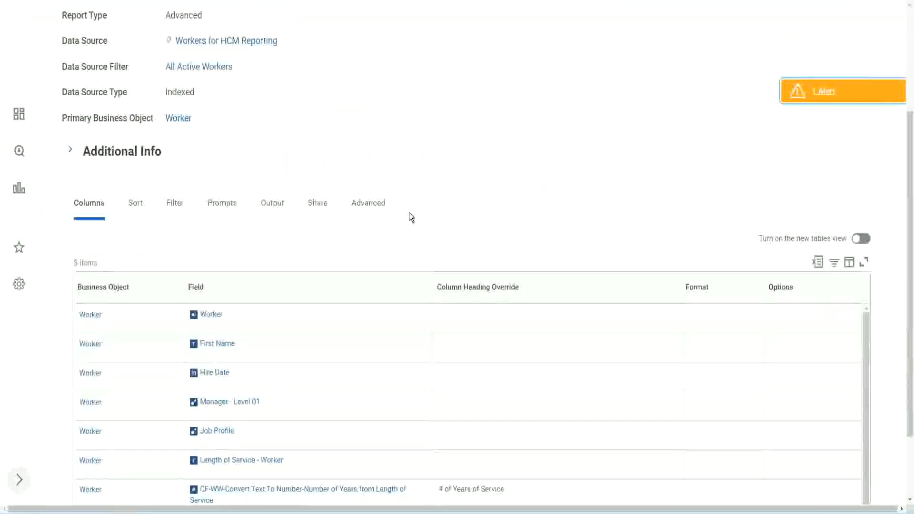
pyautogui.click(316, 101)
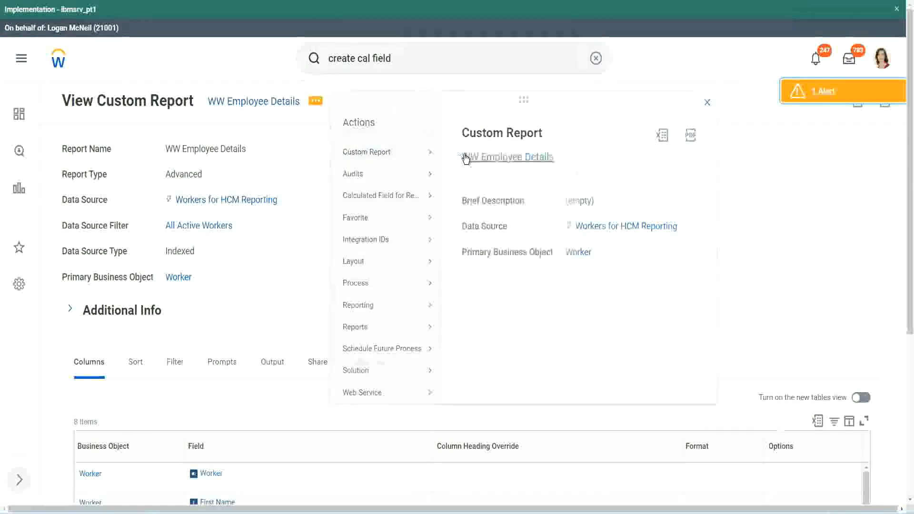
pyautogui.click(465, 157)
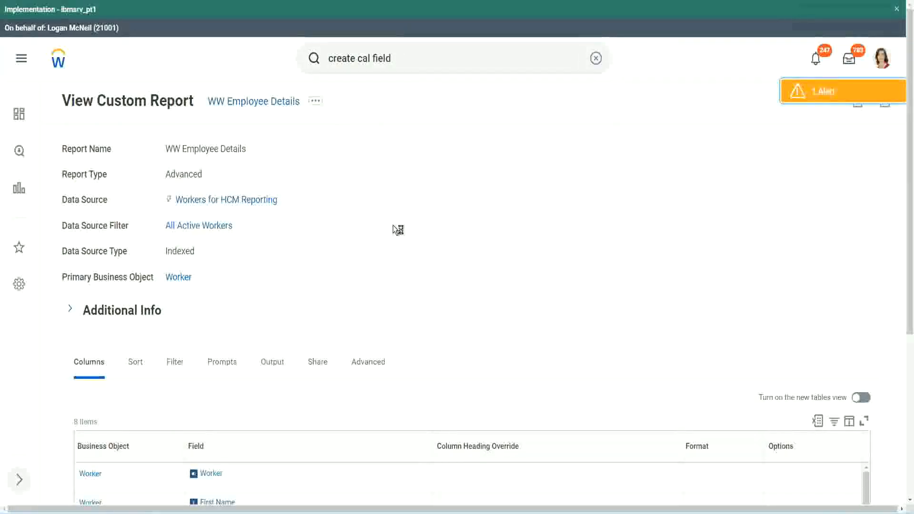
pyautogui.scroll(-1, 397, 229)
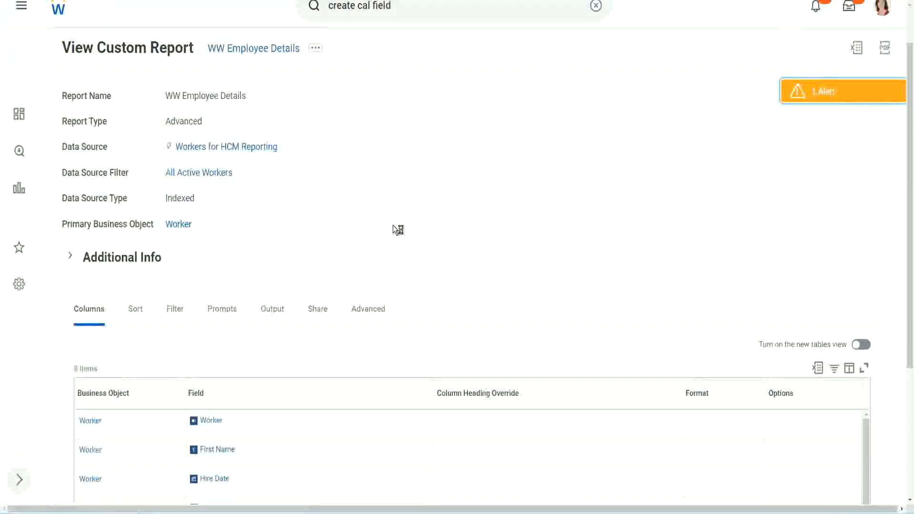
pyautogui.scroll(-4, 392, 230)
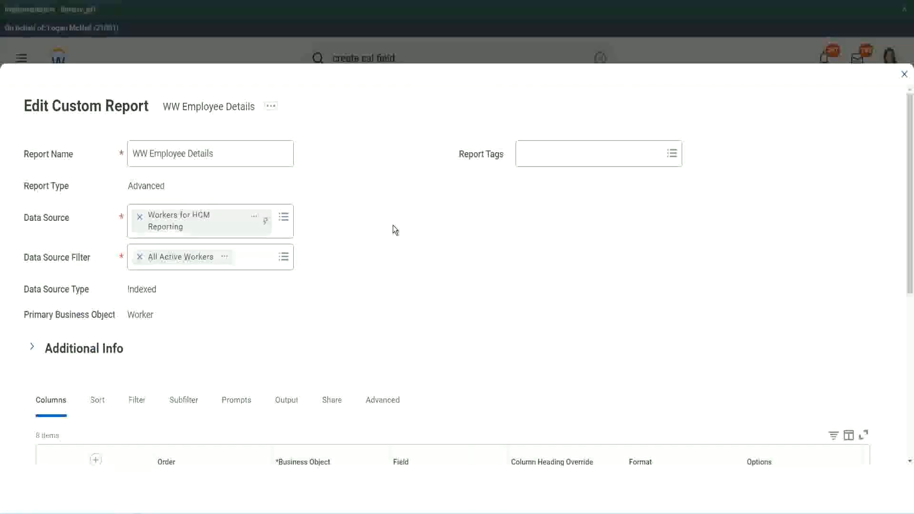
pyautogui.scroll(-8, 393, 225)
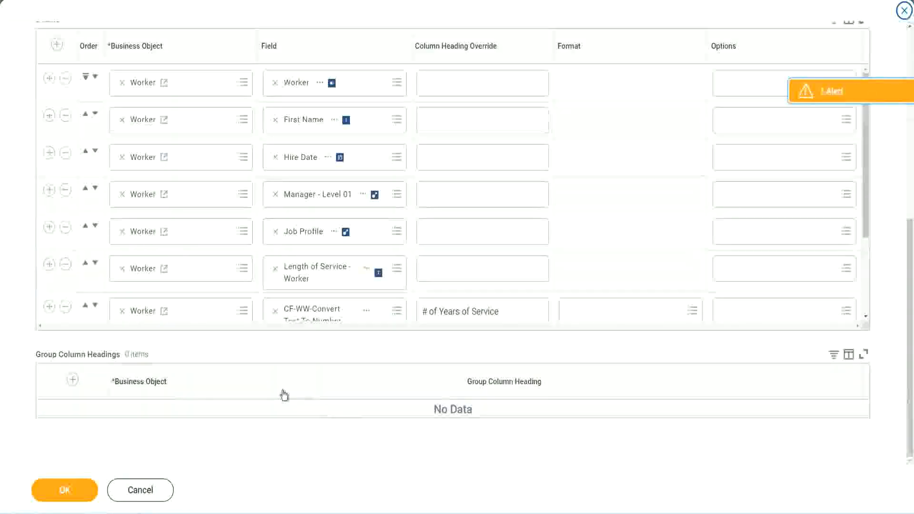
# Add a Worker row below the Experience Bands column and copy the name of that column's calculated field
pyautogui.scroll(-3, 167, 261)
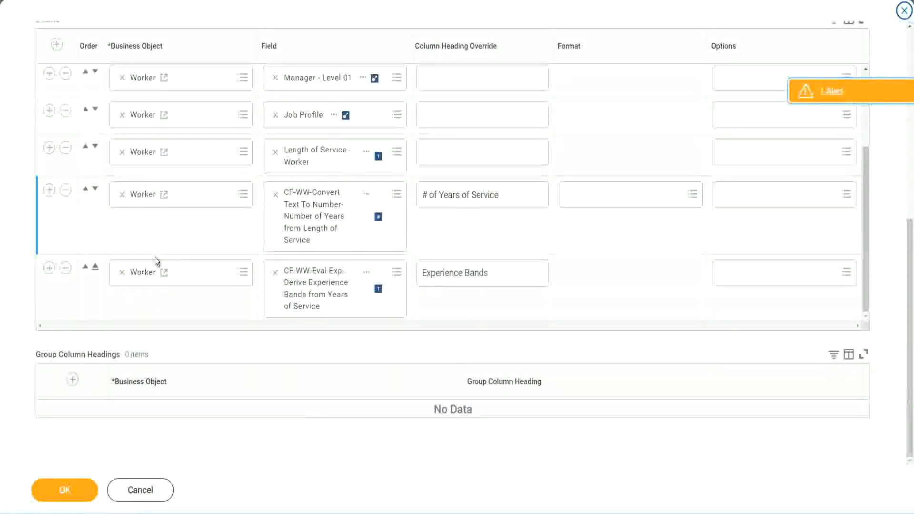
pyautogui.click(49, 268)
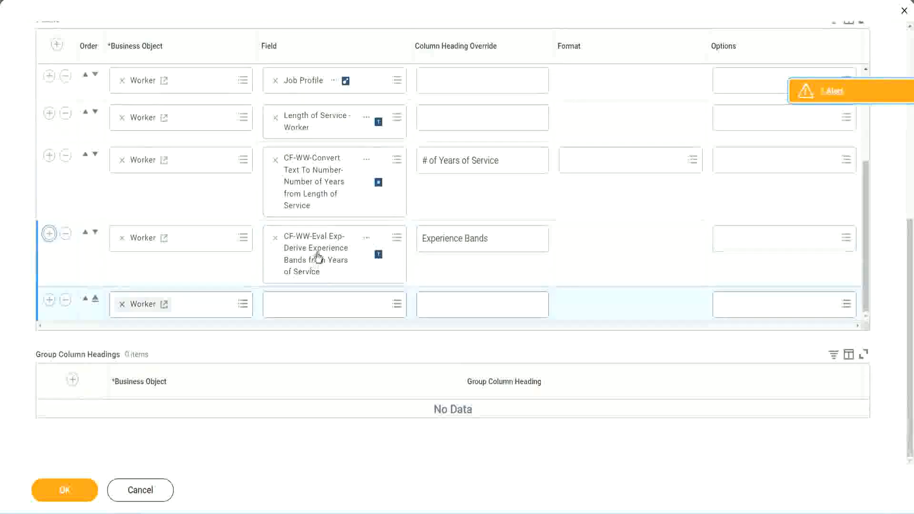
pyautogui.rightClick(317, 258)
pyautogui.click(344, 307)
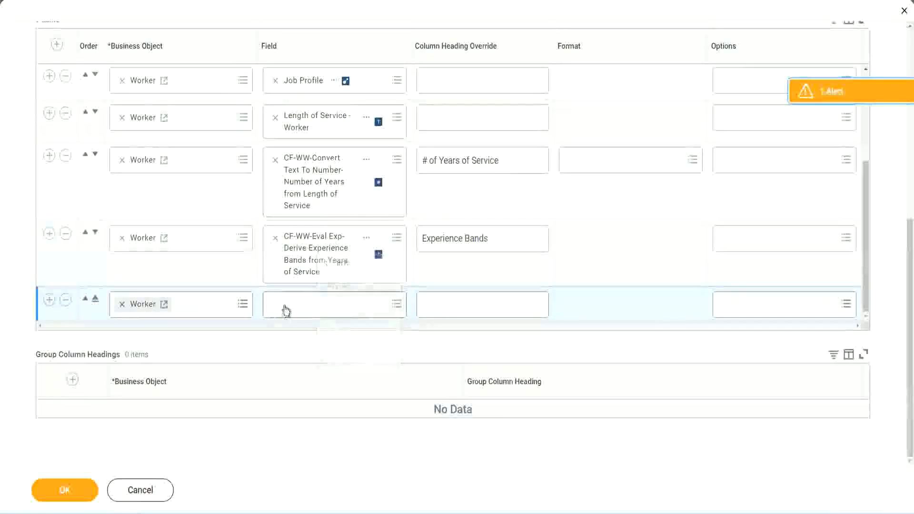
# Search for CF-WW-Eval Exp Band and assign CF-WW-Eval Exp Band-Determine Experience Bands from Years of Service as the new row's field
pyautogui.click(341, 309)
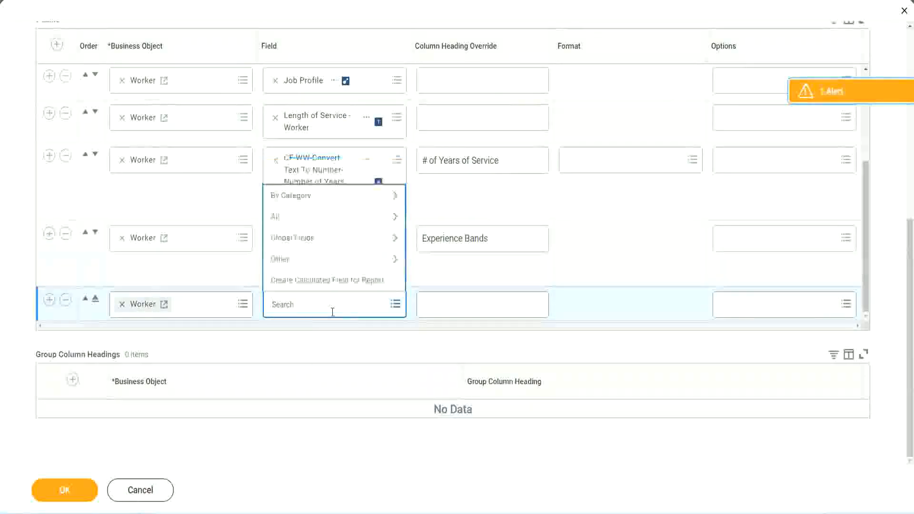
pyautogui.hotkey('ctrl', 'v')
pyautogui.moveTo(334, 301); pyautogui.dragTo(234, 303)
pyautogui.click(324, 305)
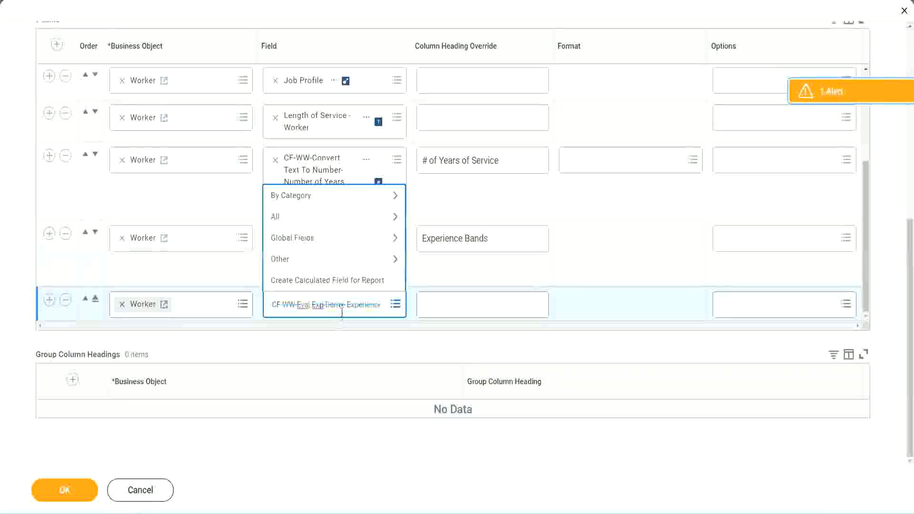
pyautogui.write('Bands')
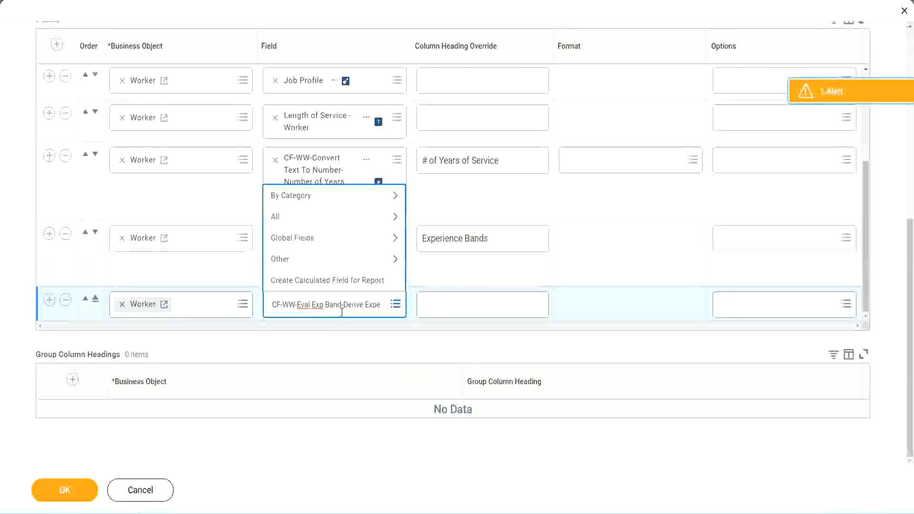
pyautogui.press('BackSpace')
pyautogui.press('Delete')
pyautogui.press('Delete')
pyautogui.press('Delete')
pyautogui.press('Delete')
pyautogui.press('Delete')
pyautogui.press('Delete')
pyautogui.press('Delete')
pyautogui.press('Delete')
pyautogui.press('Delete')
pyautogui.press('Delete')
pyautogui.press('Delete')
pyautogui.press('Delete')
pyautogui.press('Delete')
pyautogui.press('Delete')
pyautogui.press('Delete')
pyautogui.press('Delete')
pyautogui.press('Delete')
pyautogui.press('Delete')
pyautogui.press('Delete')
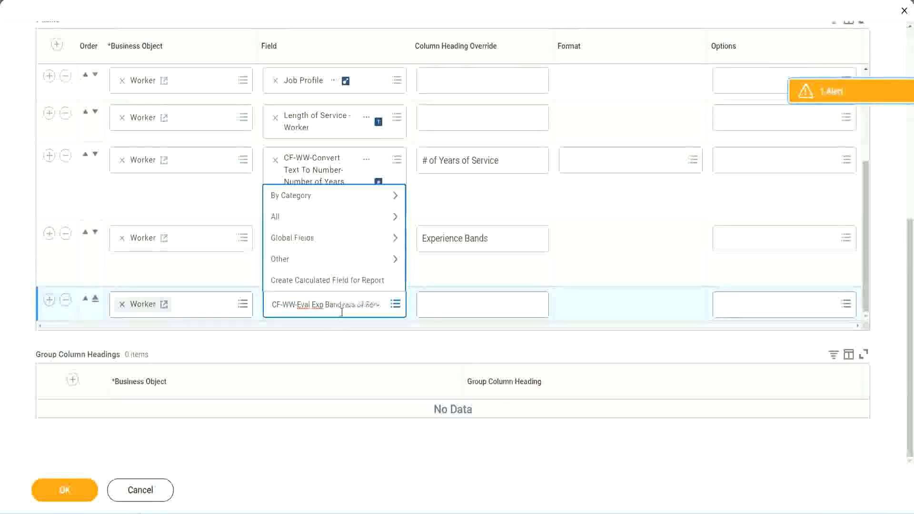
pyautogui.press('Delete')
pyautogui.press('Delete')
pyautogui.press('Delete')
pyautogui.press('Delete')
pyautogui.press('Delete')
pyautogui.press('Delete')
pyautogui.press('Delete')
pyautogui.press('Delete')
pyautogui.press('Delete')
pyautogui.press('Delete')
pyautogui.press('Delete')
pyautogui.press('Delete')
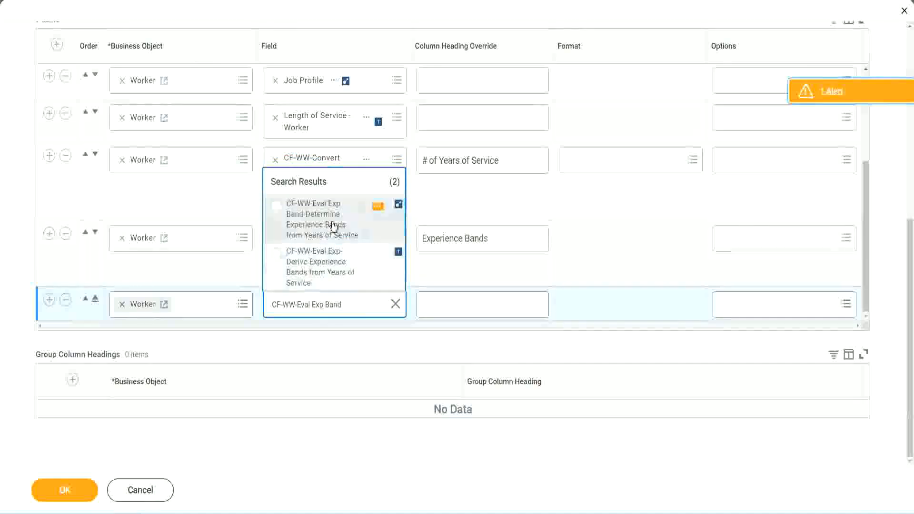
pyautogui.click(332, 225)
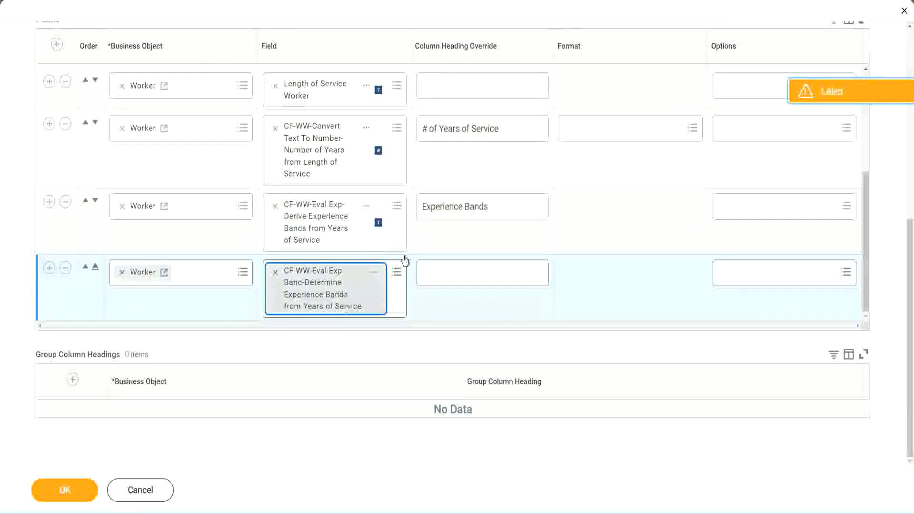
# Set the new column's heading override to "Experience Bands (Eval Exp Bands)", reusing the heading text of the row above
pyautogui.click(502, 207)
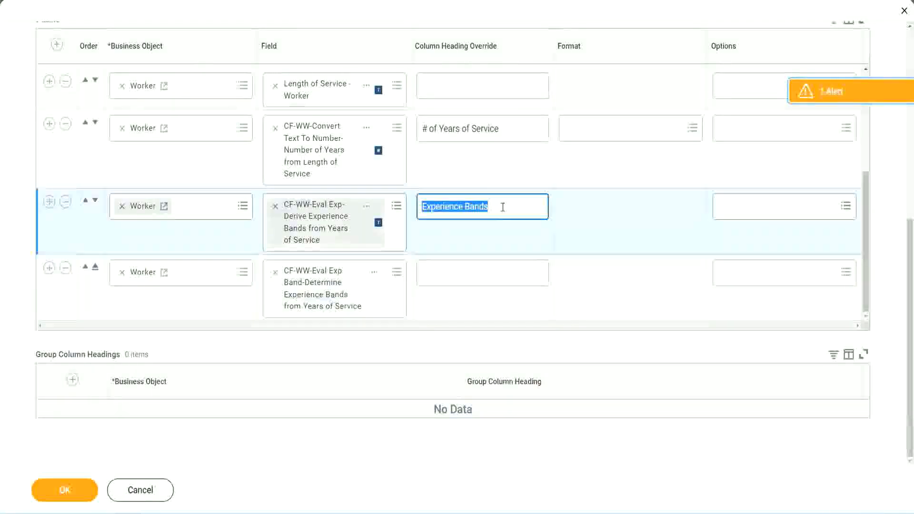
pyautogui.click(444, 272)
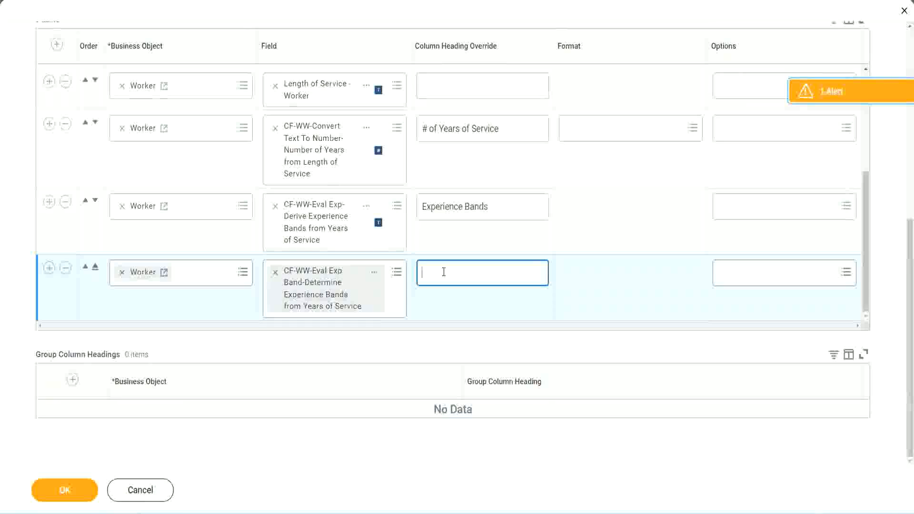
pyautogui.hotkey('ctrl', 'v')
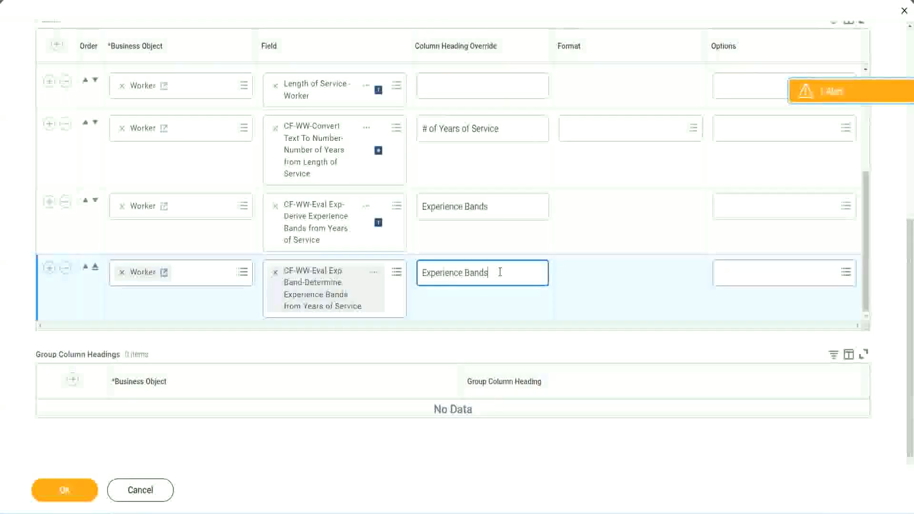
pyautogui.write('(')
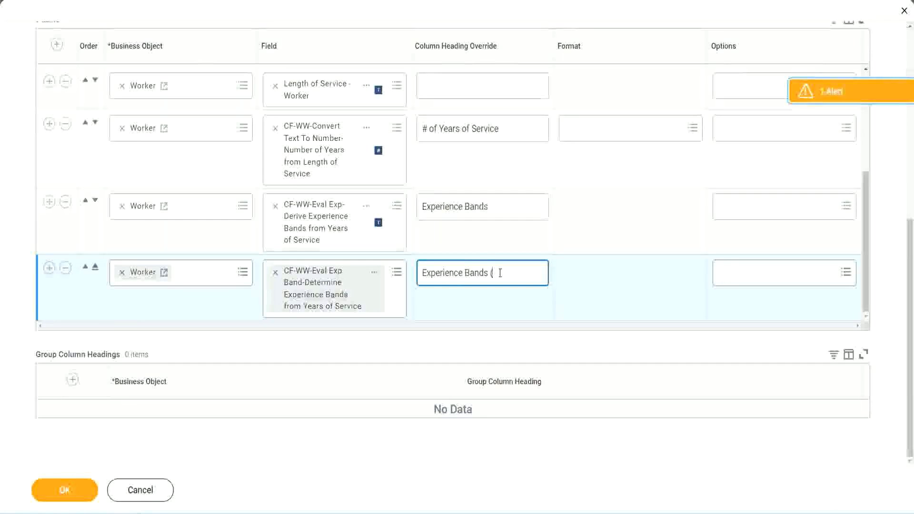
pyautogui.write('Eval Exp')
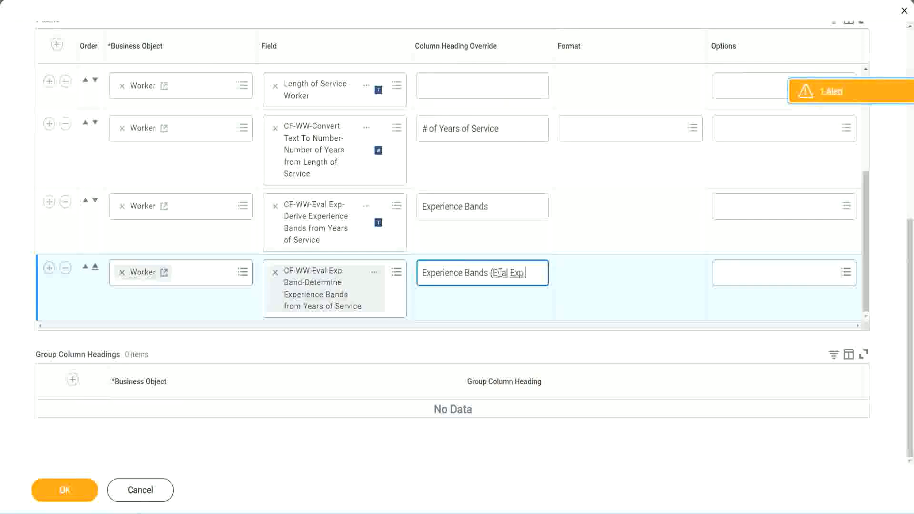
pyautogui.write(' Bands)')
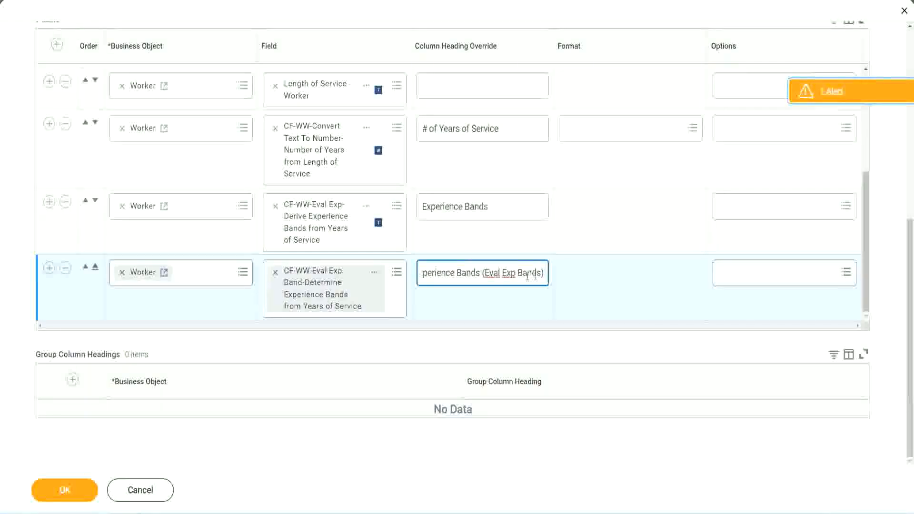
pyautogui.doubleClick(509, 273)
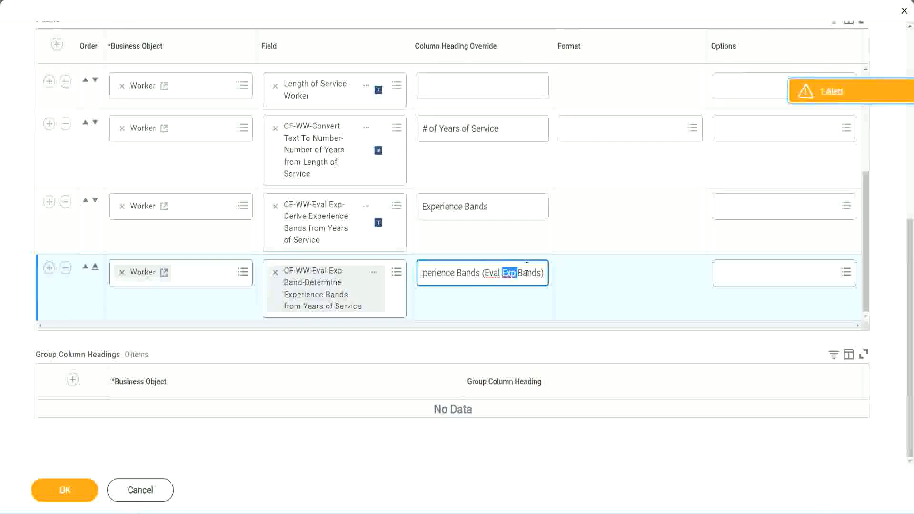
pyautogui.click(526, 271)
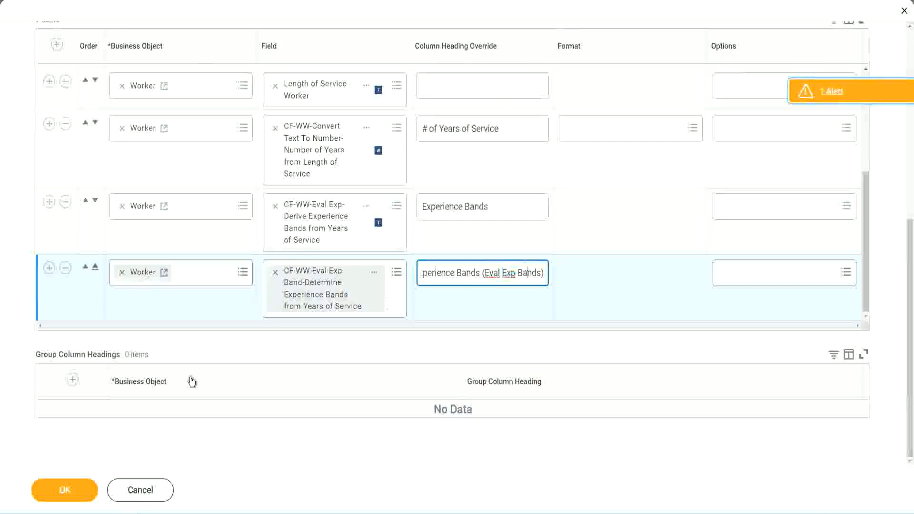
# Save the column changes to the WW Employee Details report and run it
pyautogui.click(71, 494)
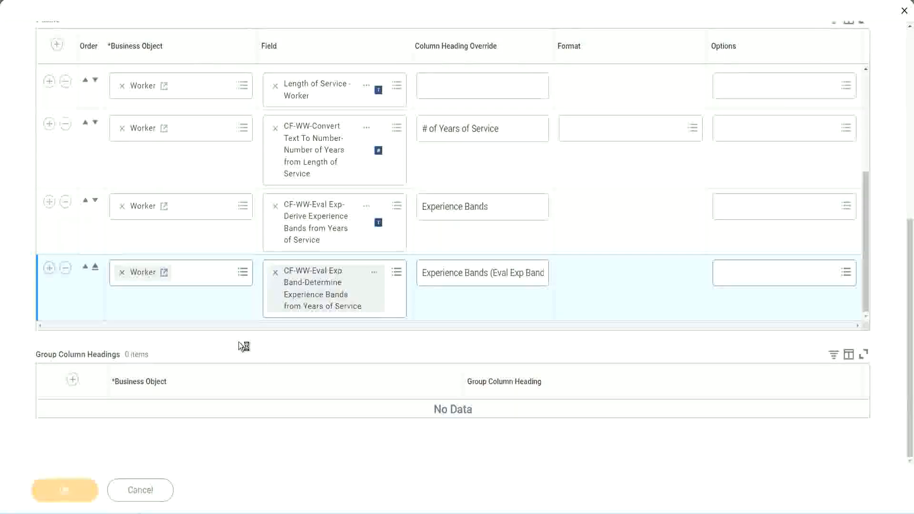
pyautogui.click(105, 483)
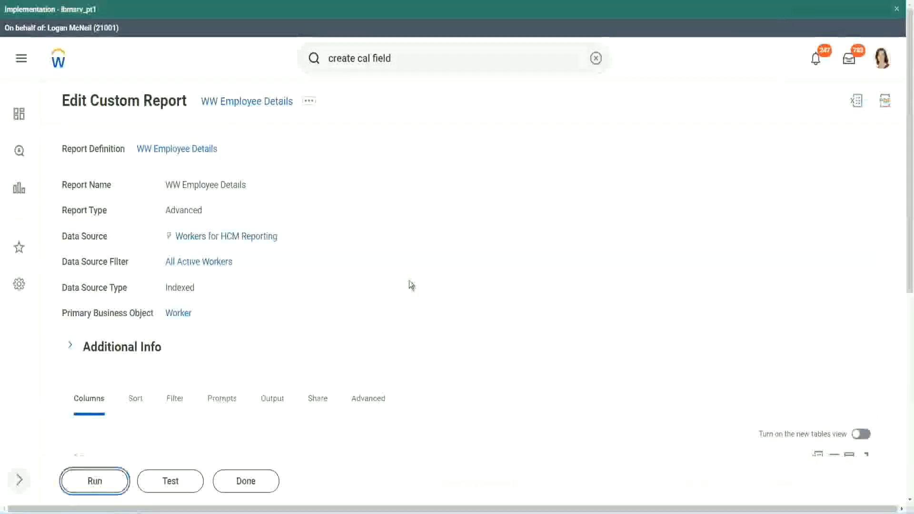